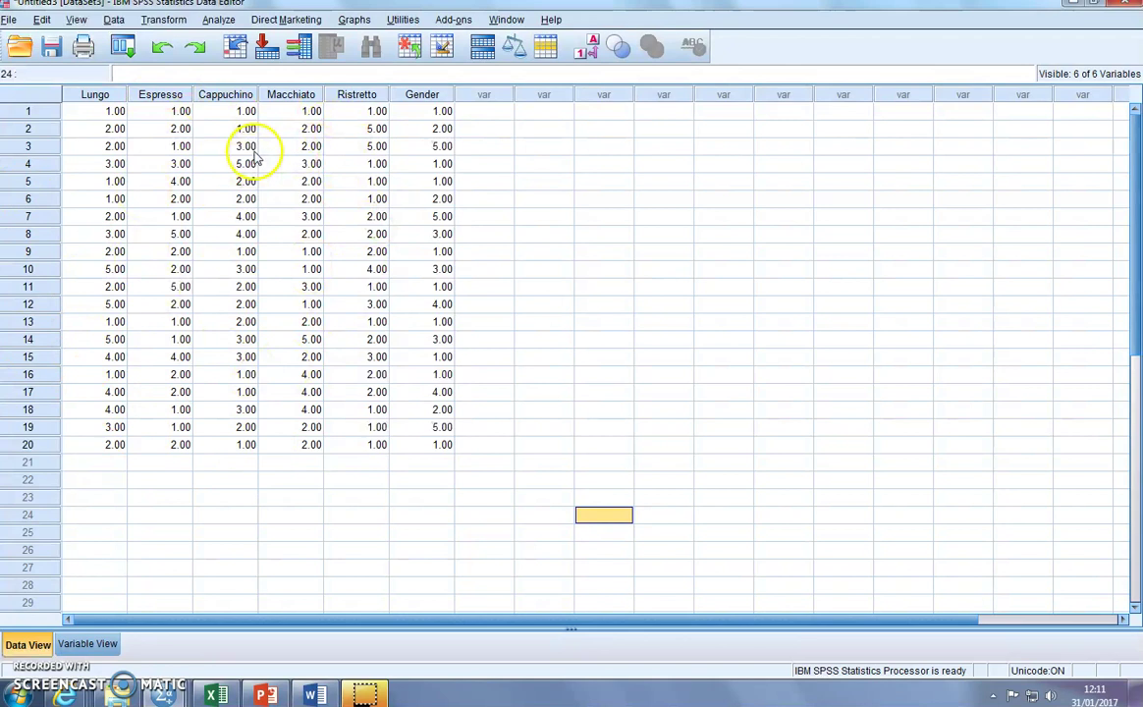
Open the Custom Tables dialog and reset the settings on all of its tabs.
click(222, 20)
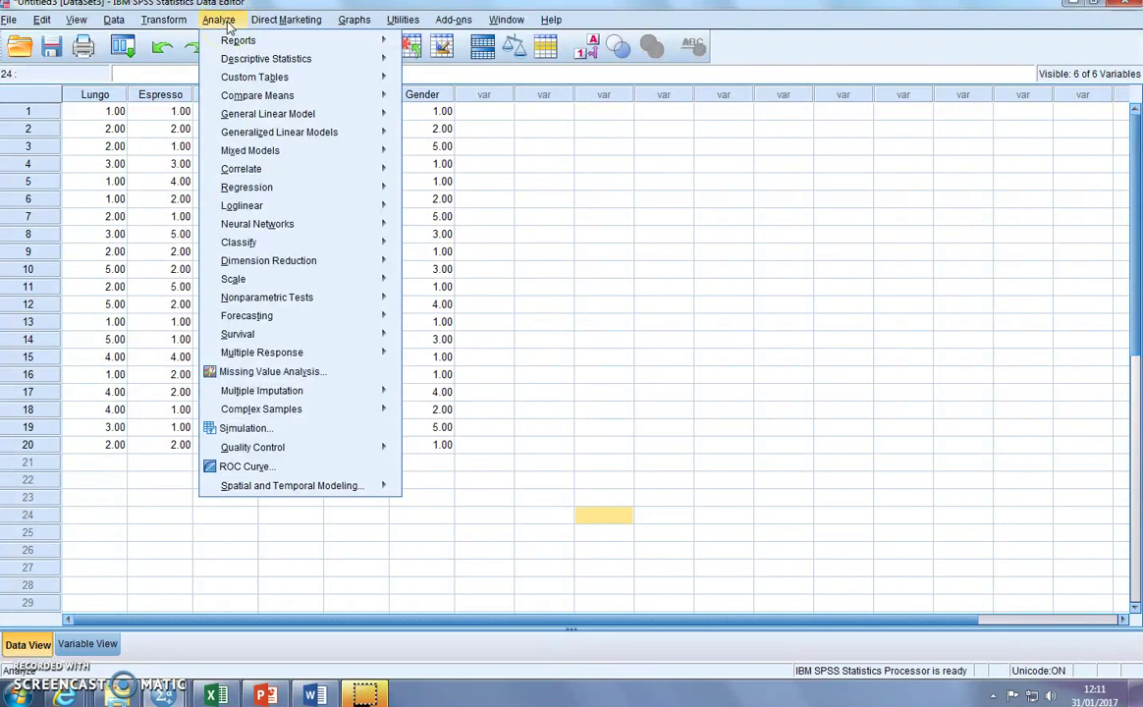
mouse_move(235, 77)
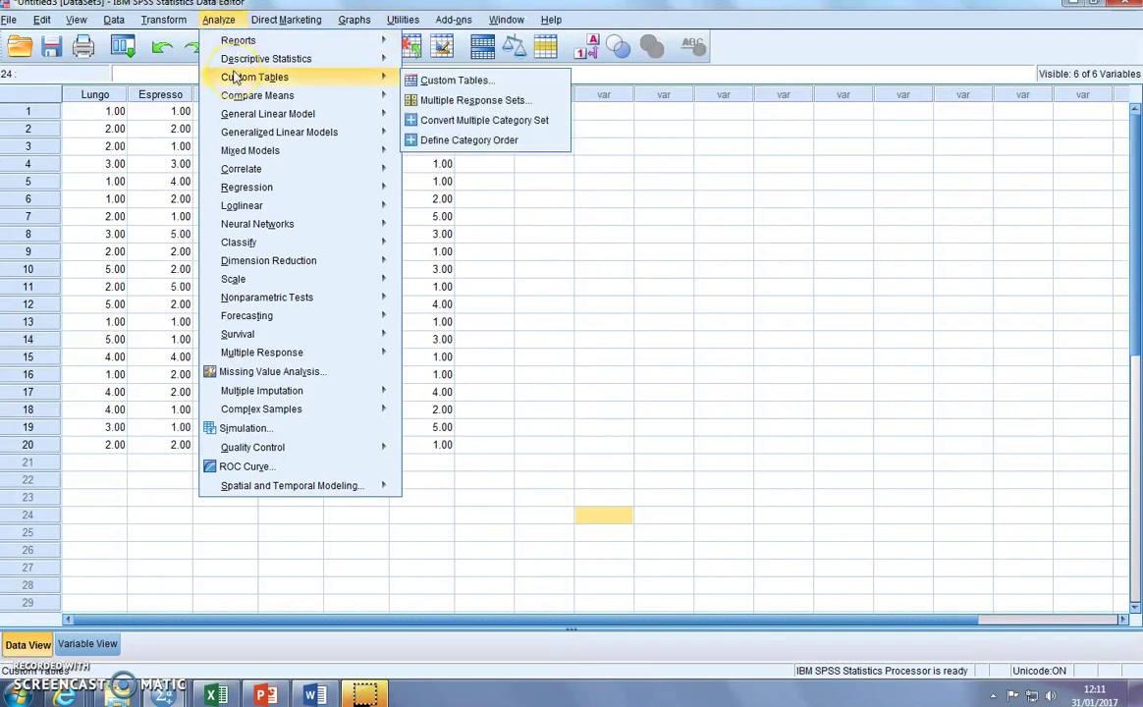
click(424, 80)
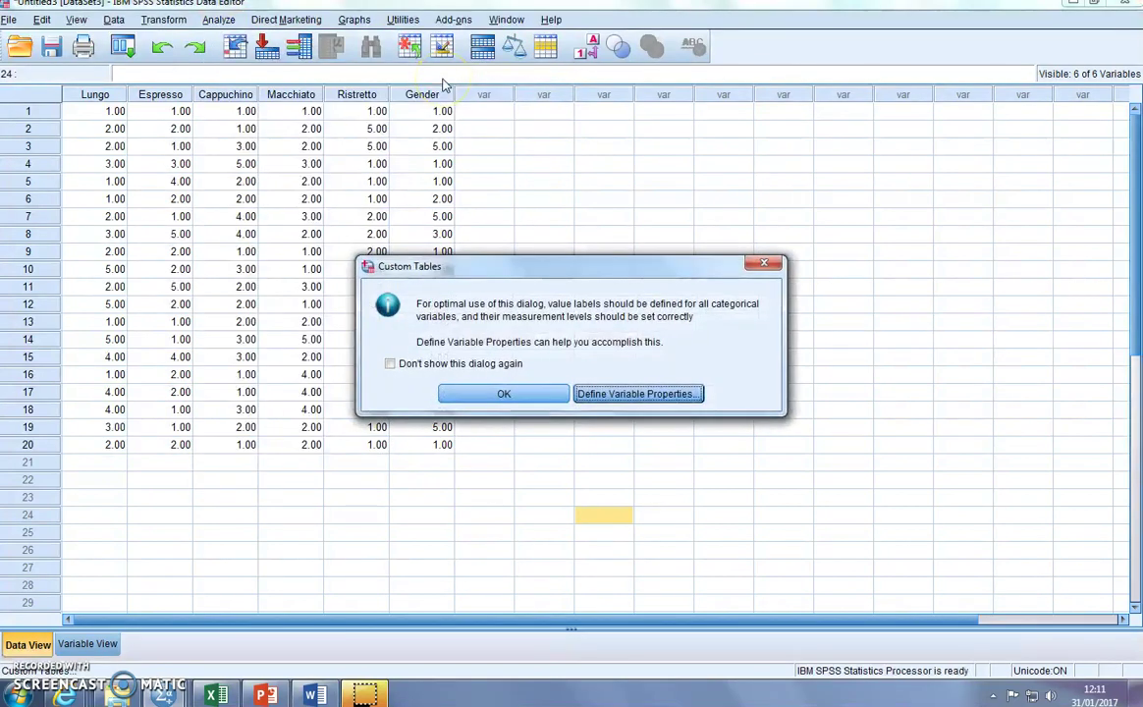
click(501, 396)
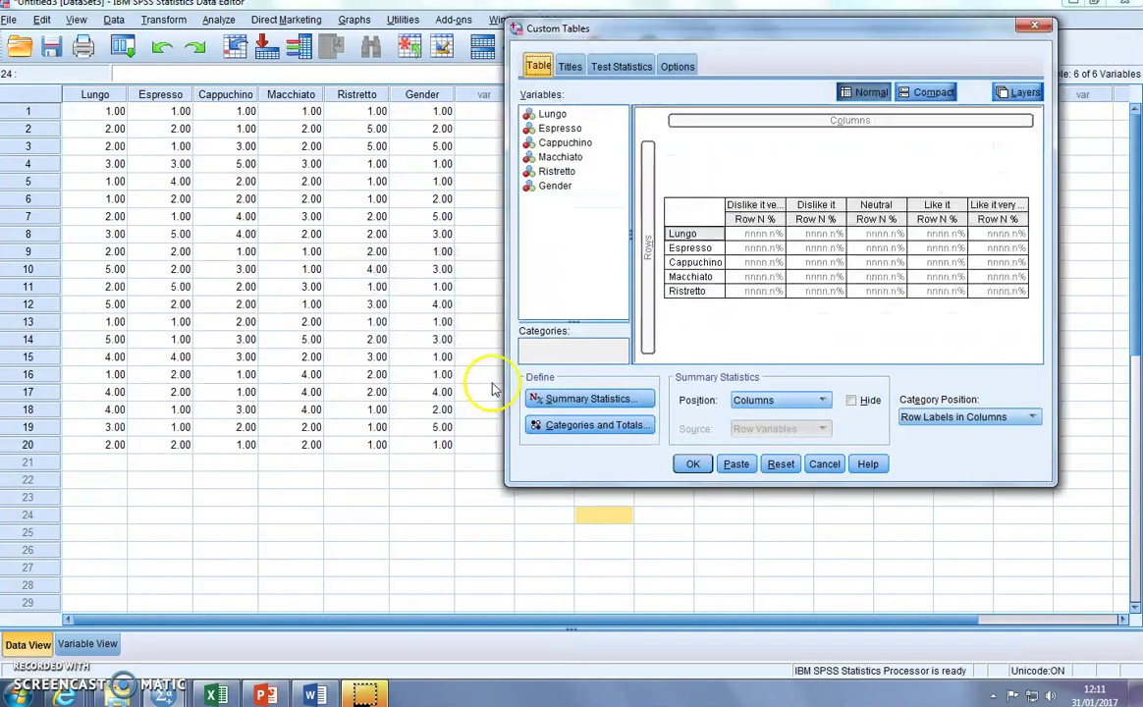
click(781, 465)
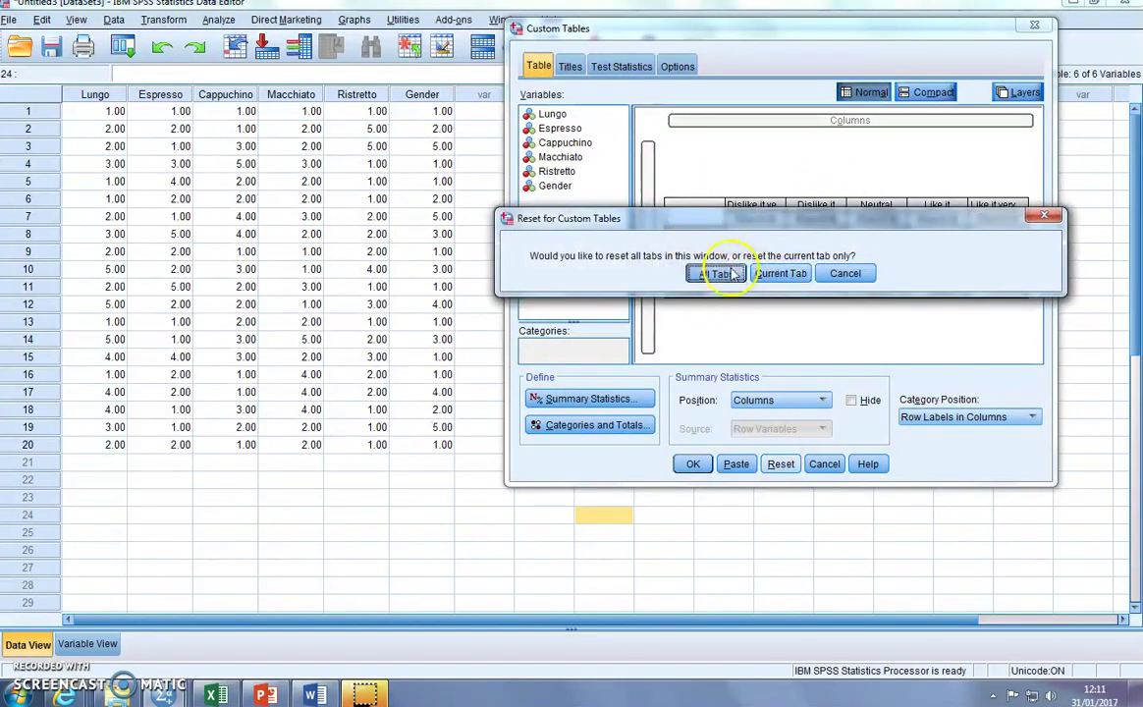
click(727, 274)
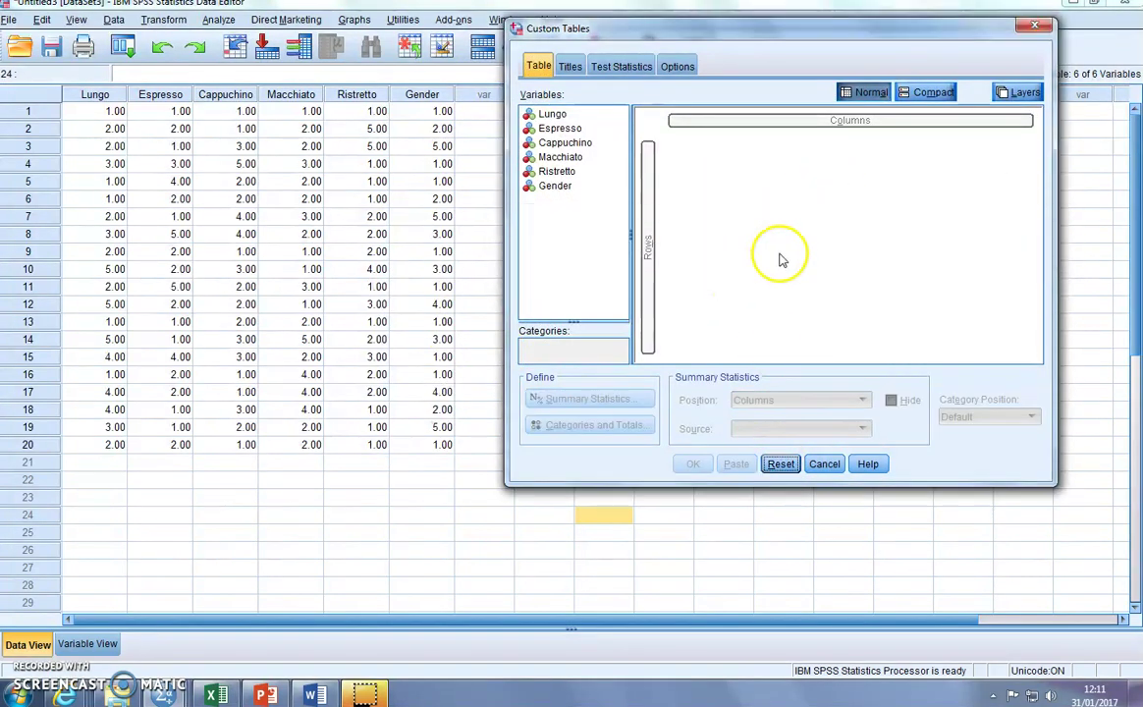
Add the variables Lungo, Espresso, Cappuchino, Macchiato and Ristretto to the rows of the custom table.
click(553, 113)
ctrl+click(557, 171)
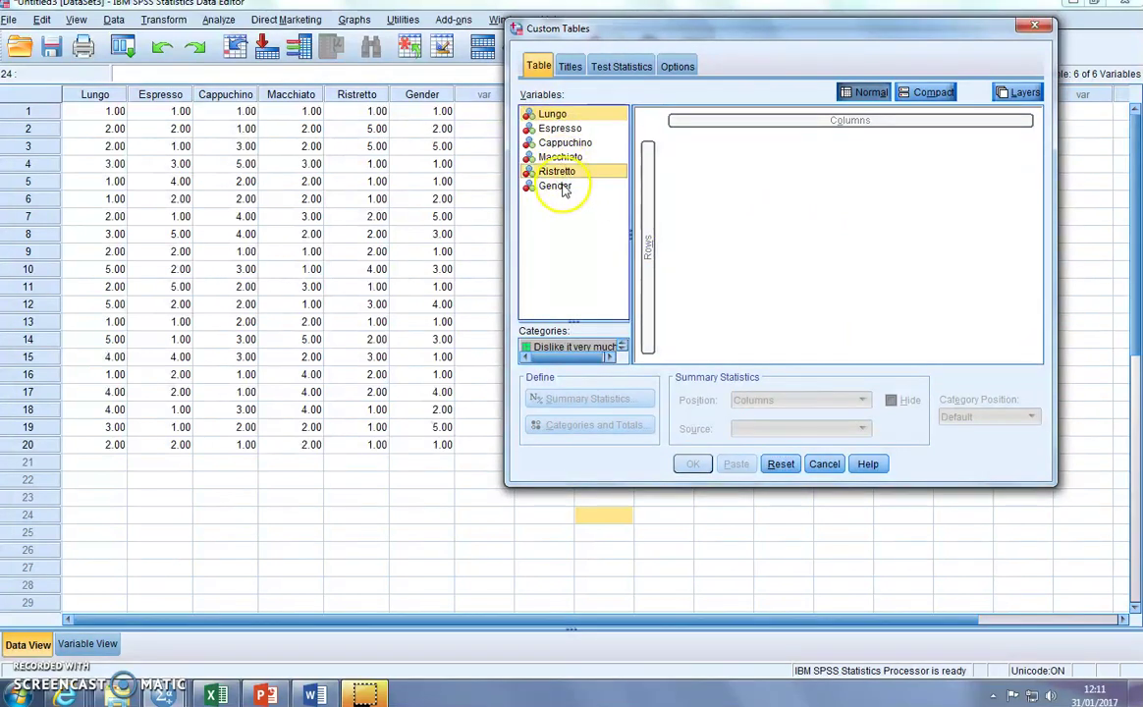
click(572, 129)
click(562, 114)
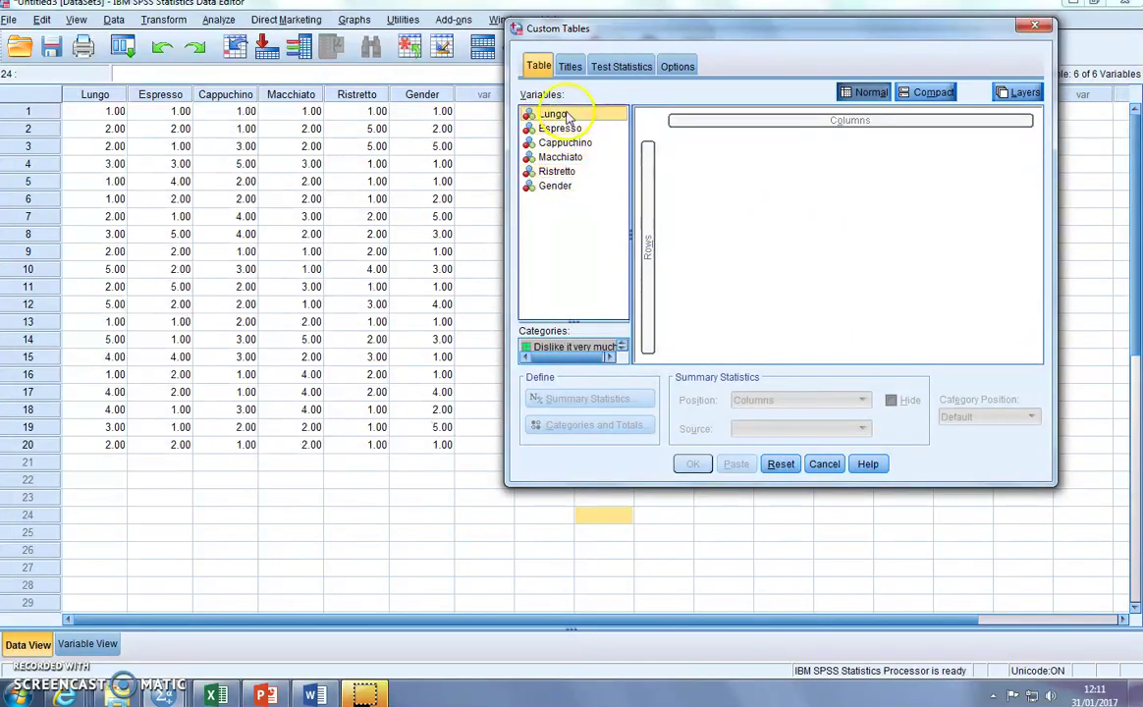
shift+click(569, 174)
drag(545, 114, 647, 250)
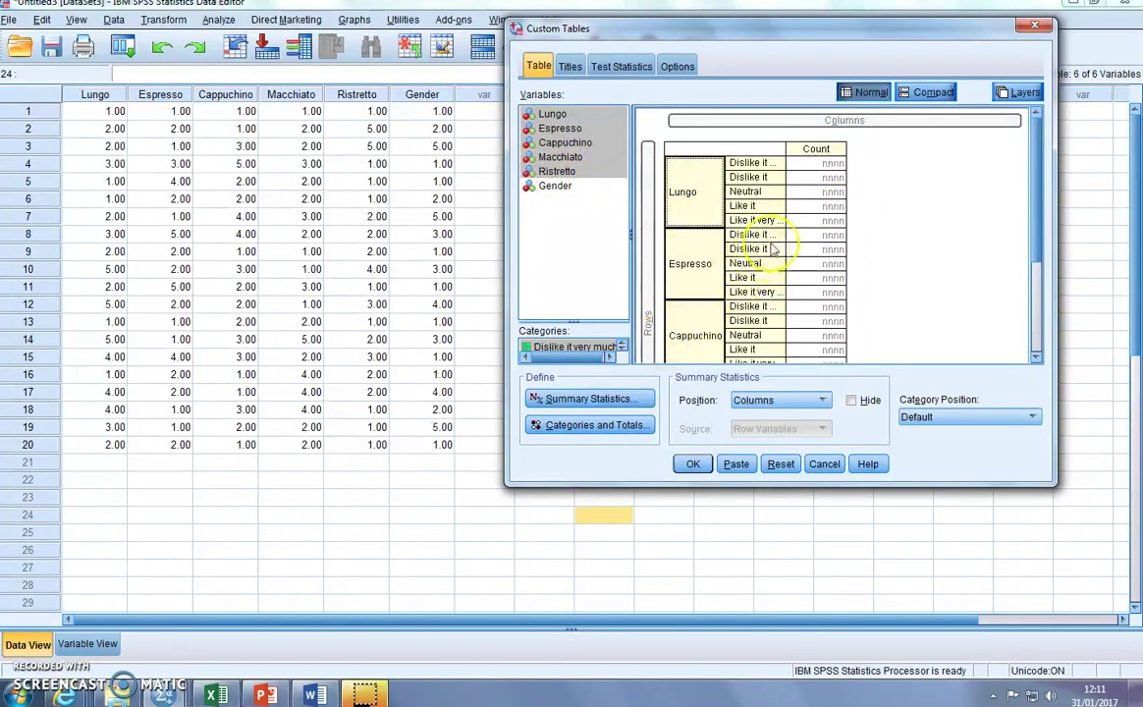
Replace the Count summary statistic with Row N % for the selected coffee variables.
click(601, 399)
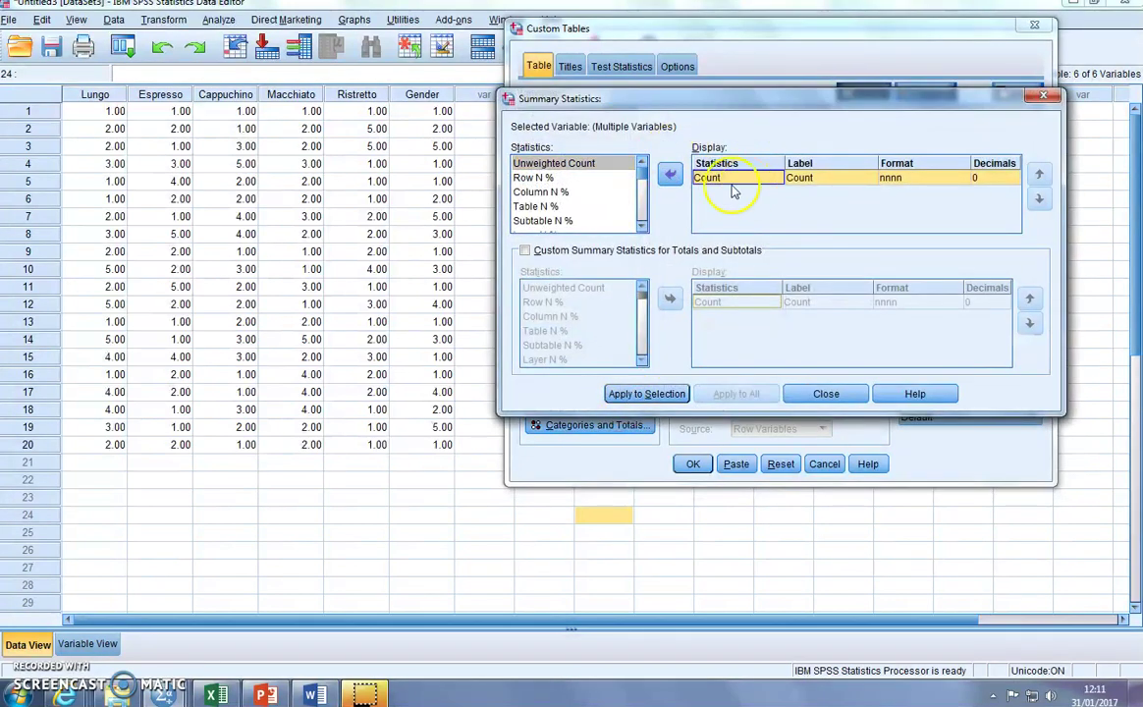
click(671, 175)
click(536, 191)
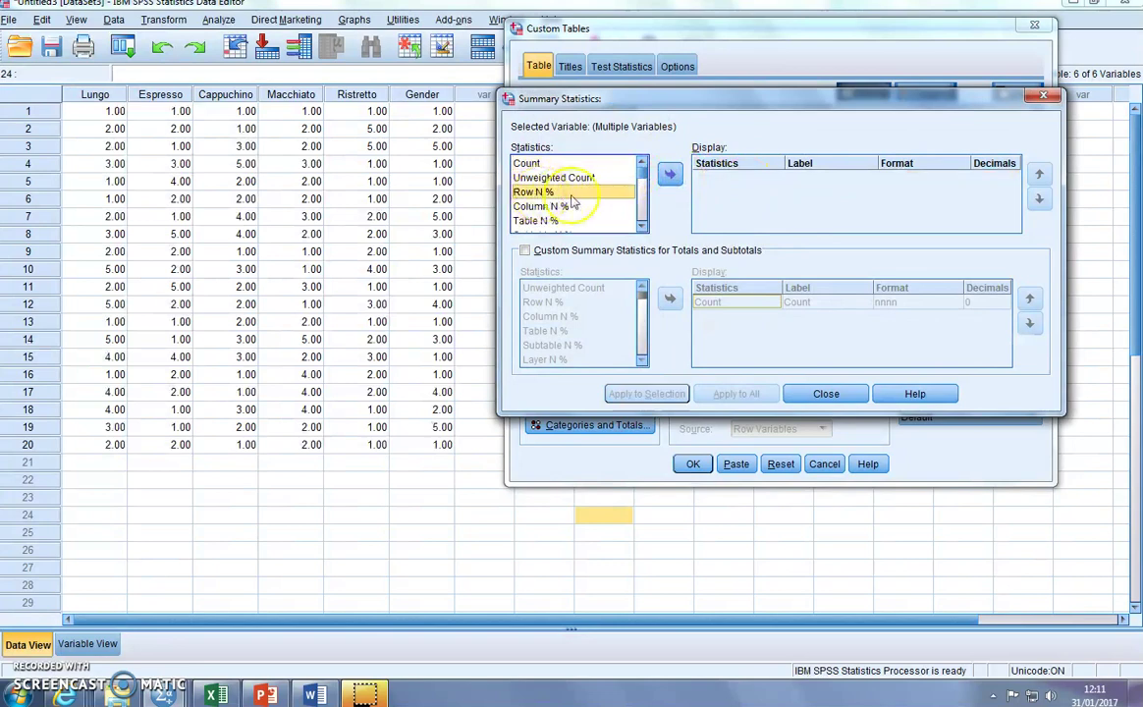
click(671, 175)
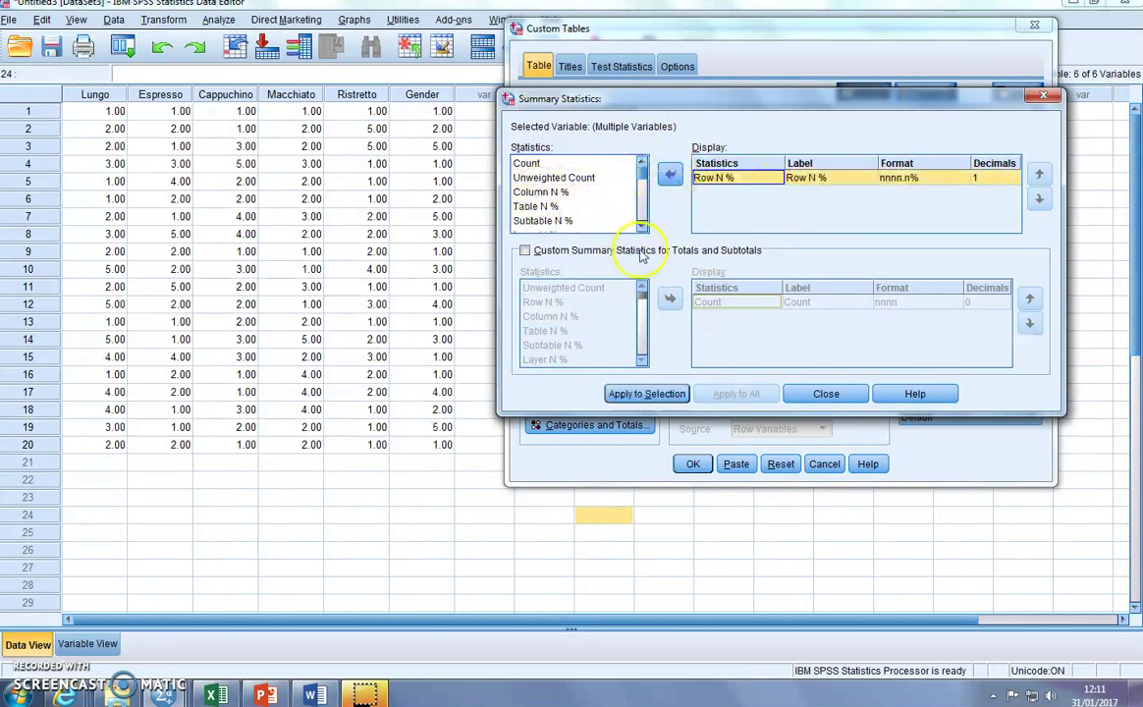
click(647, 394)
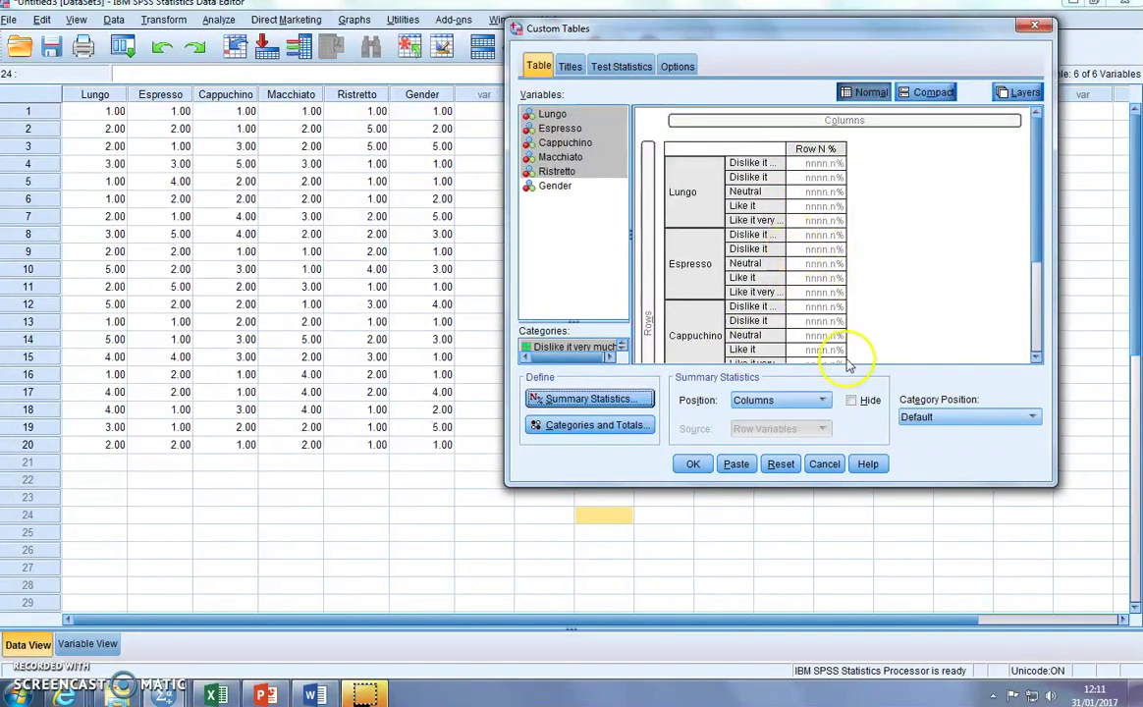
Set the category position to Row Labels in Columns and generate the custom table.
click(969, 416)
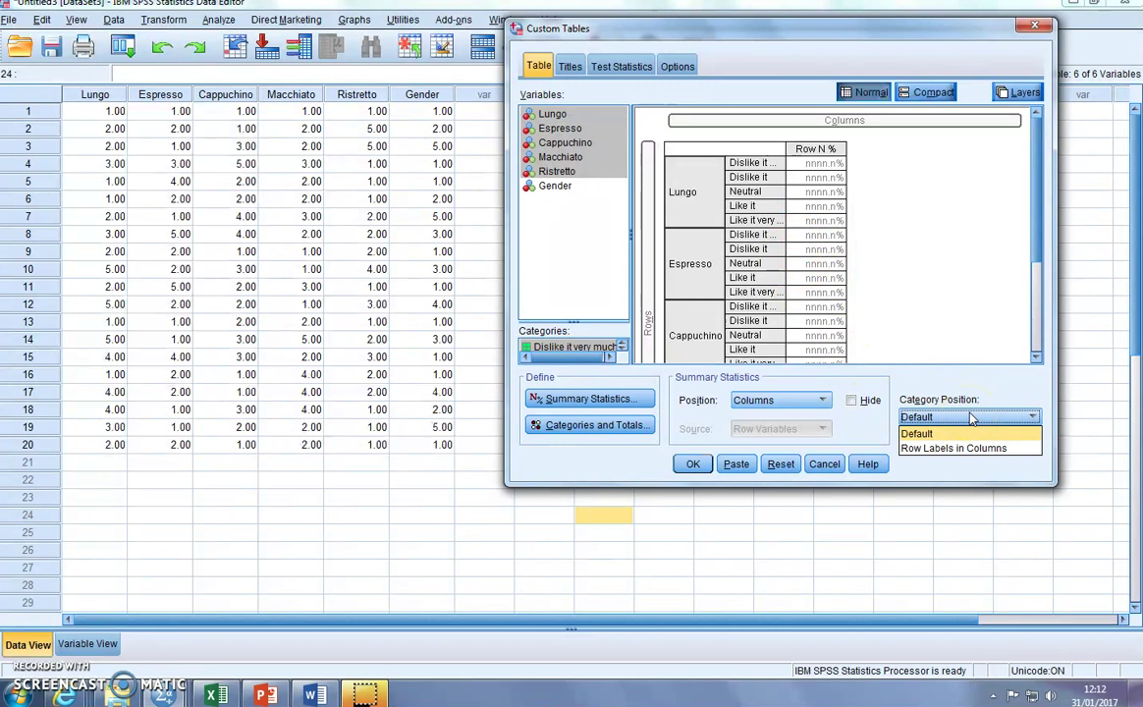
click(958, 449)
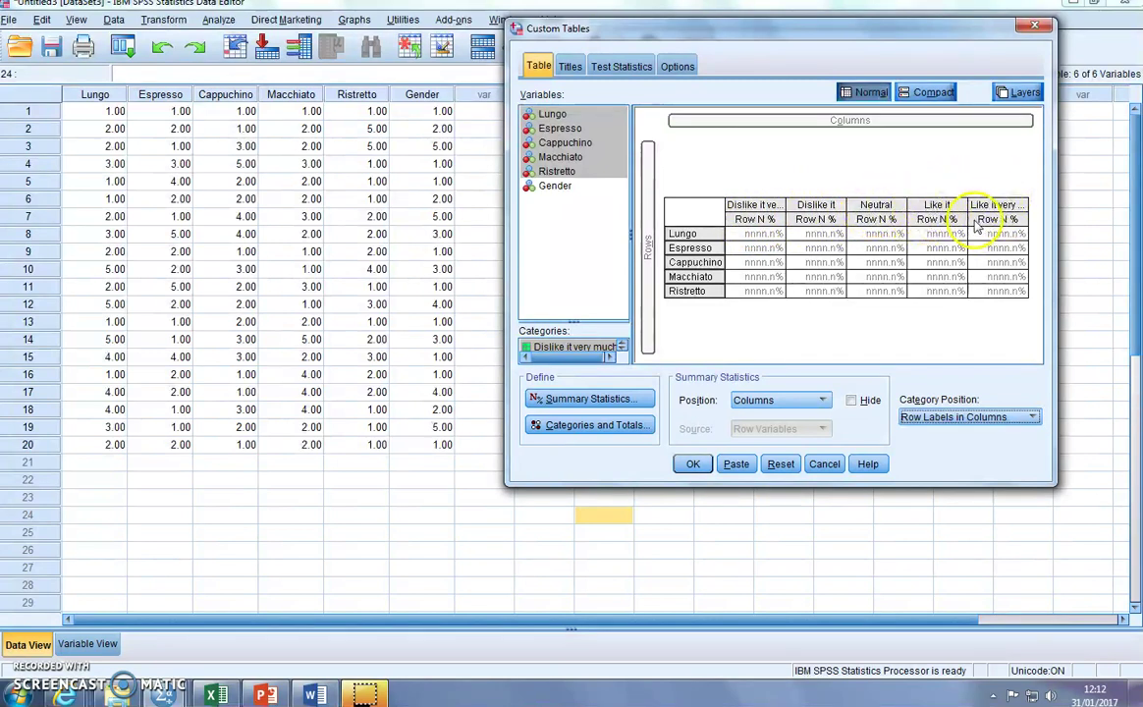
click(692, 463)
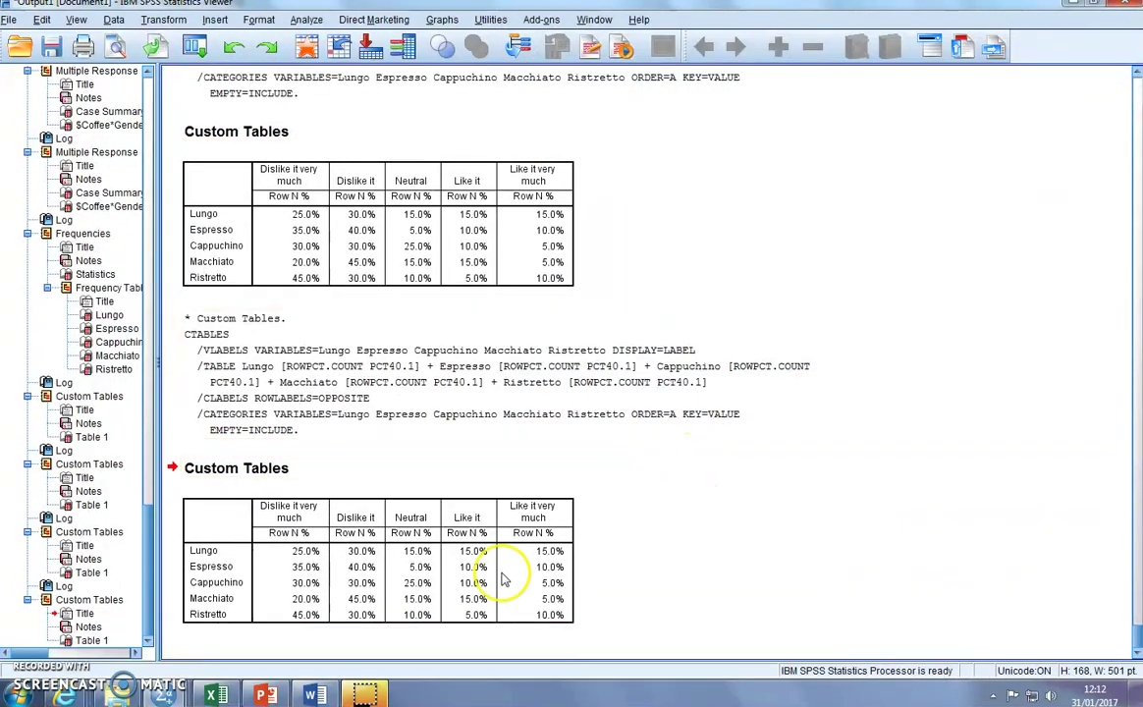
Copy the newest custom table from the output and paste it into Excel's Sheet7 starting at cell A1.
click(457, 574)
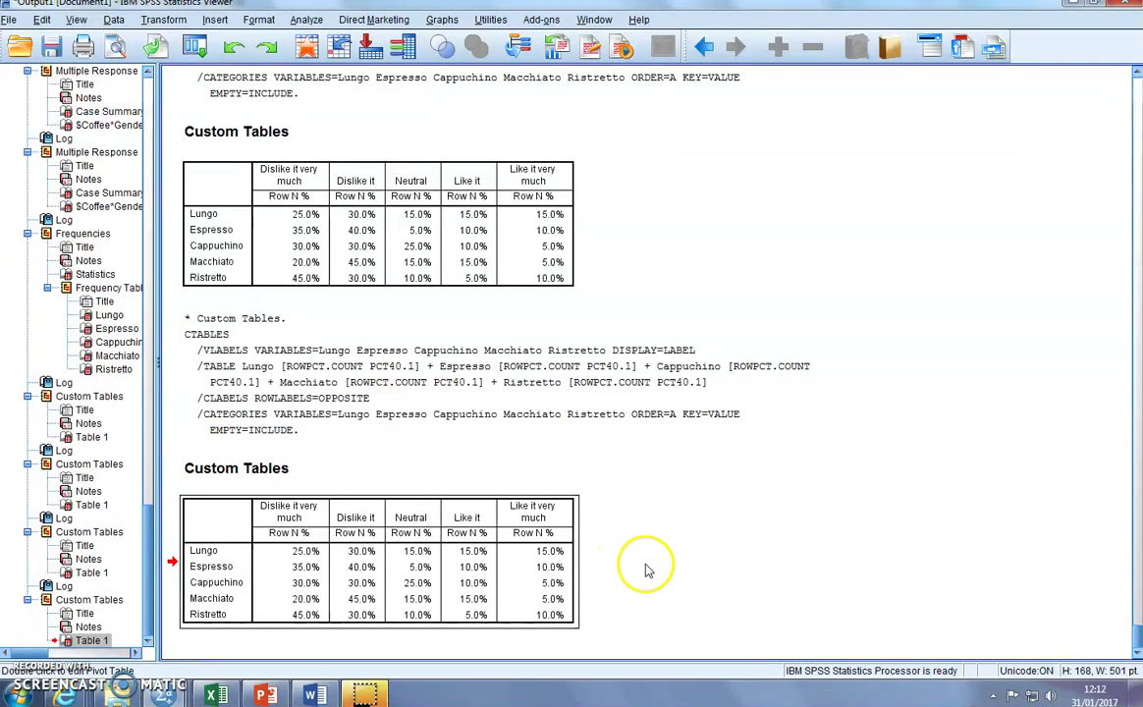
click(218, 695)
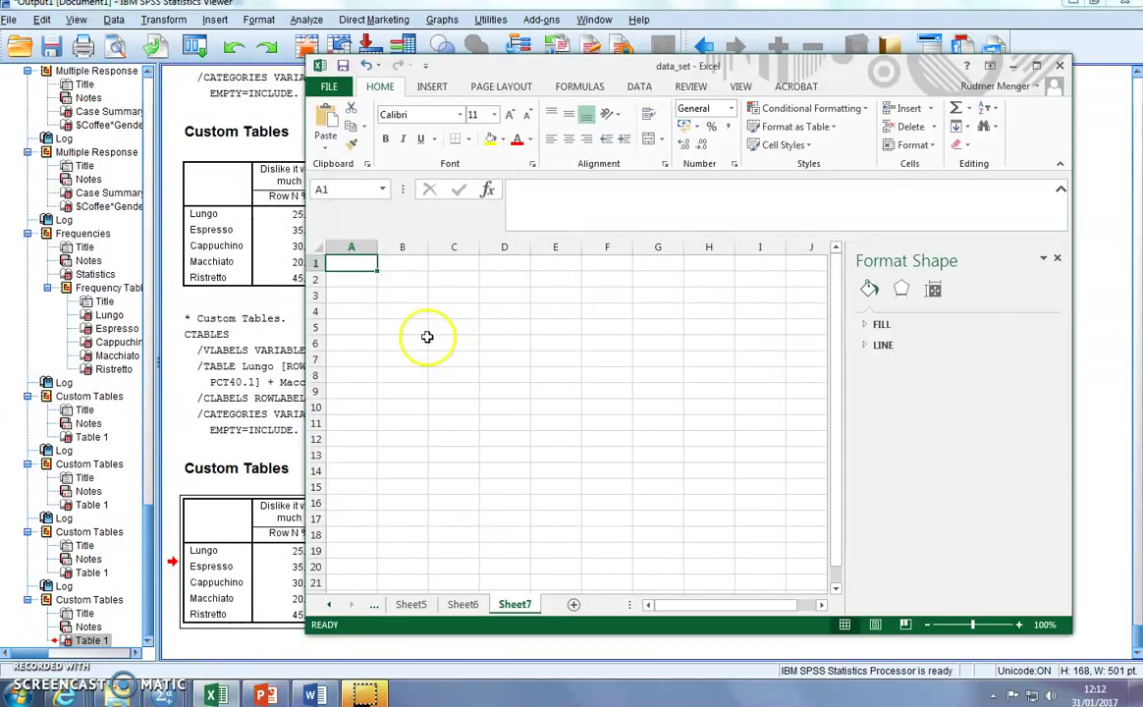
right_click(361, 268)
click(417, 336)
click(709, 385)
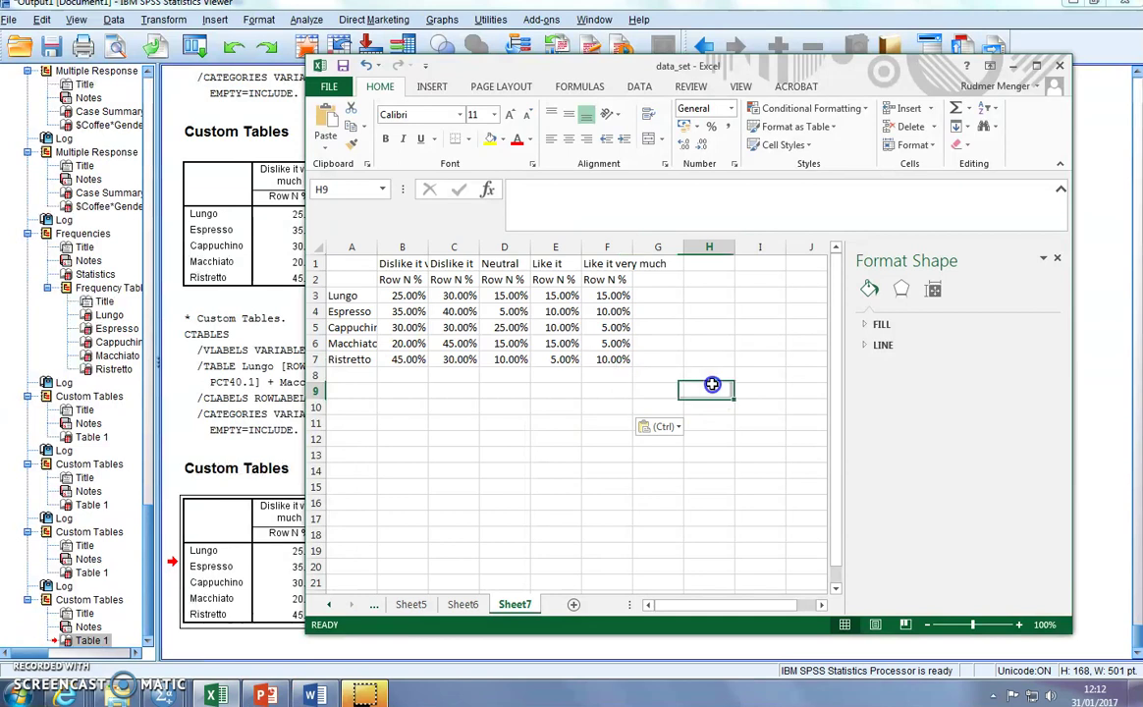
Delete row 2 with the repeated Row N % labels from the pasted table.
click(315, 280)
right_click(315, 280)
click(355, 409)
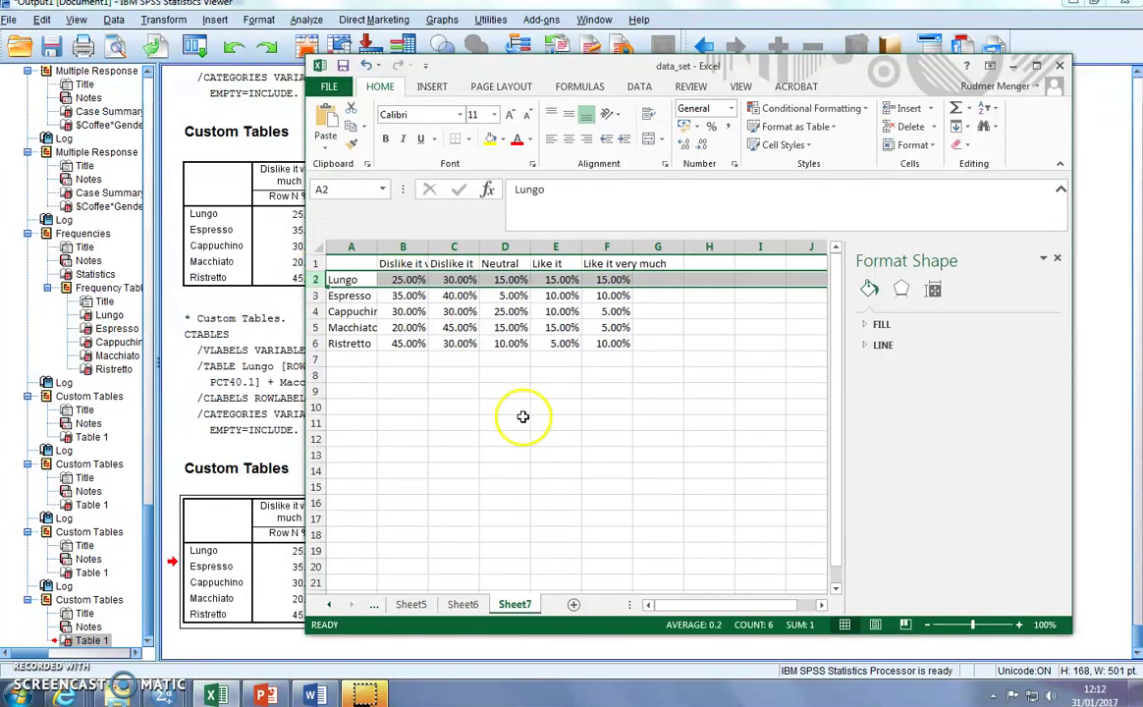
click(505, 423)
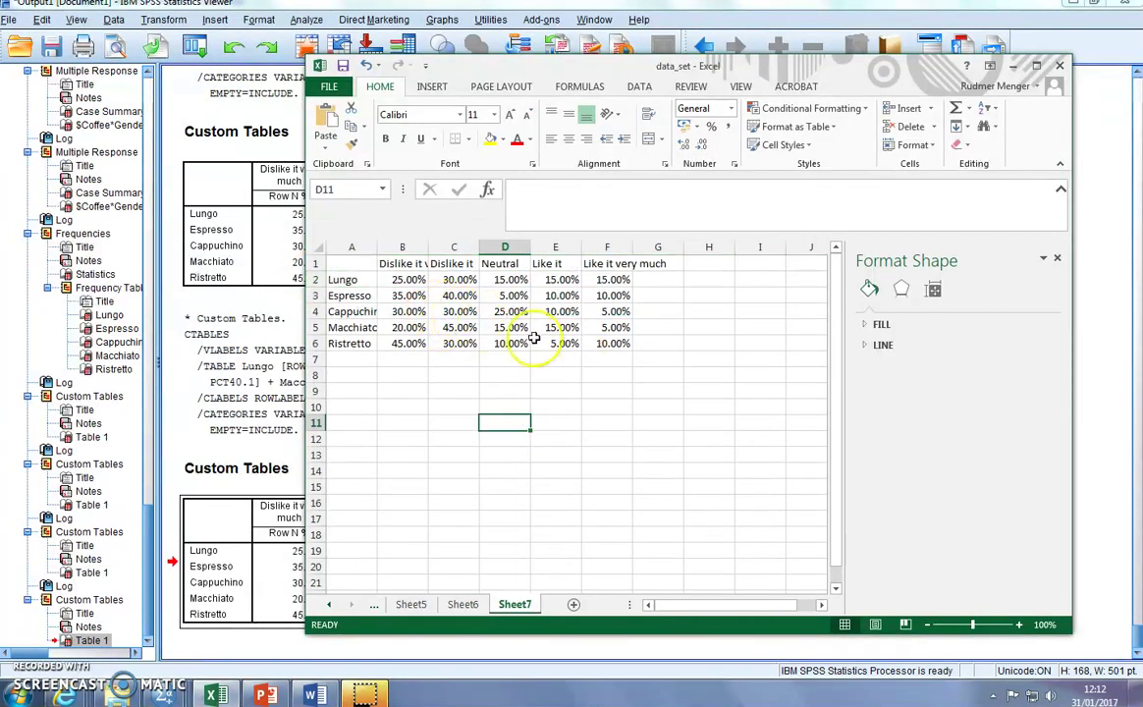
Insert a 100% stacked column chart from A2:F6, maximize the window and place the chart below the table.
drag(346, 280, 594, 347)
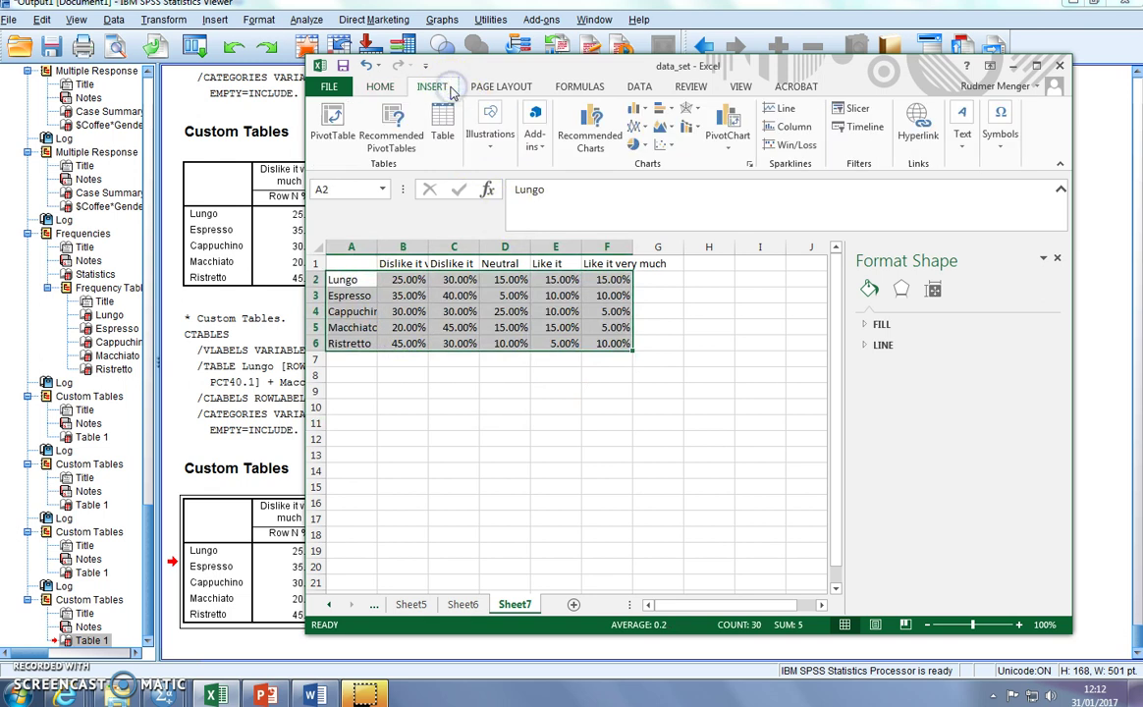
click(643, 114)
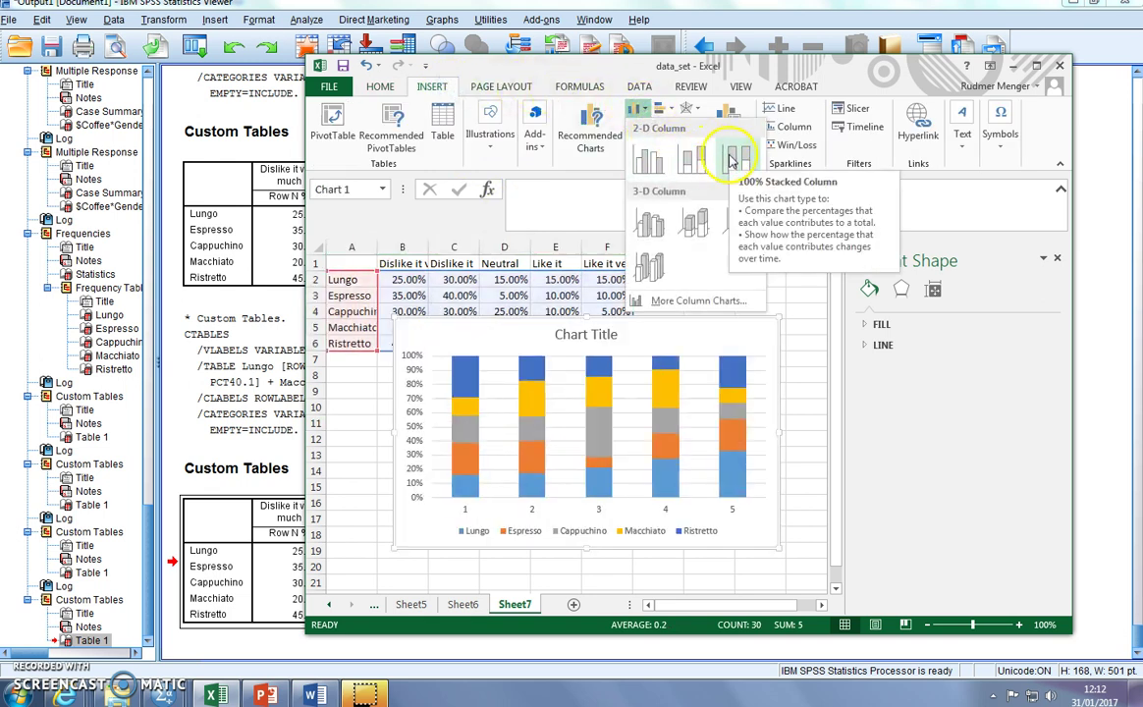
click(731, 162)
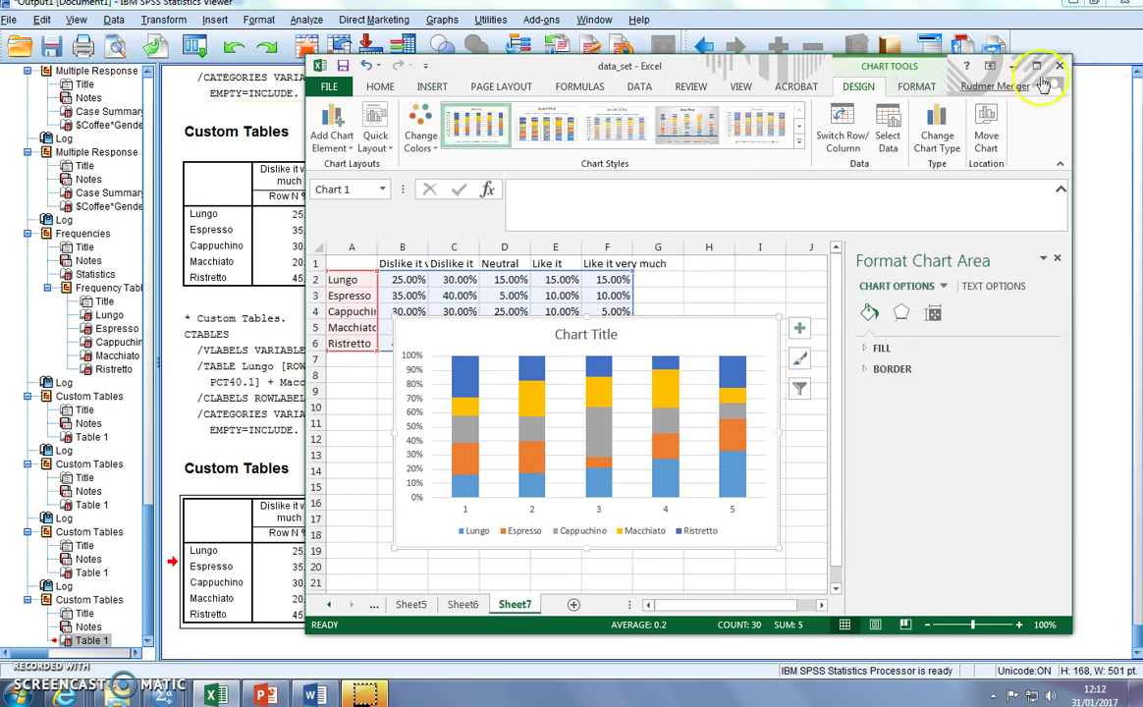
double_click(945, 65)
drag(421, 263, 475, 347)
Try several chart styles to give the columns percentage labels, finishing with the first style in the gallery.
click(257, 65)
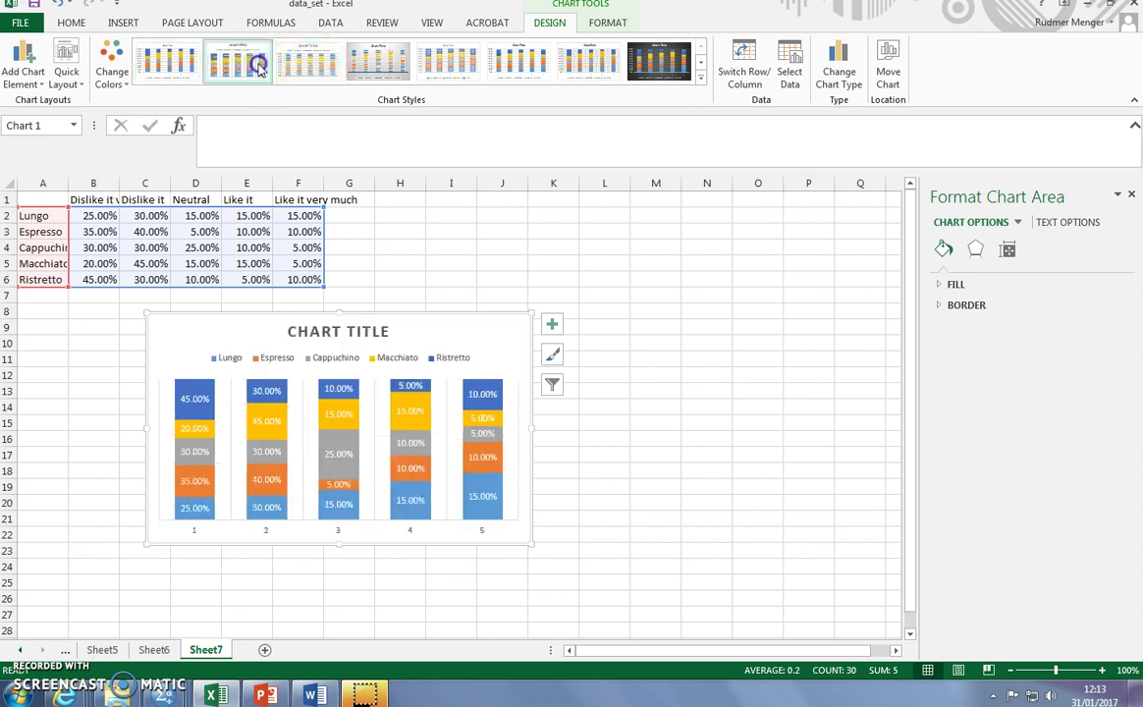
click(473, 63)
click(530, 64)
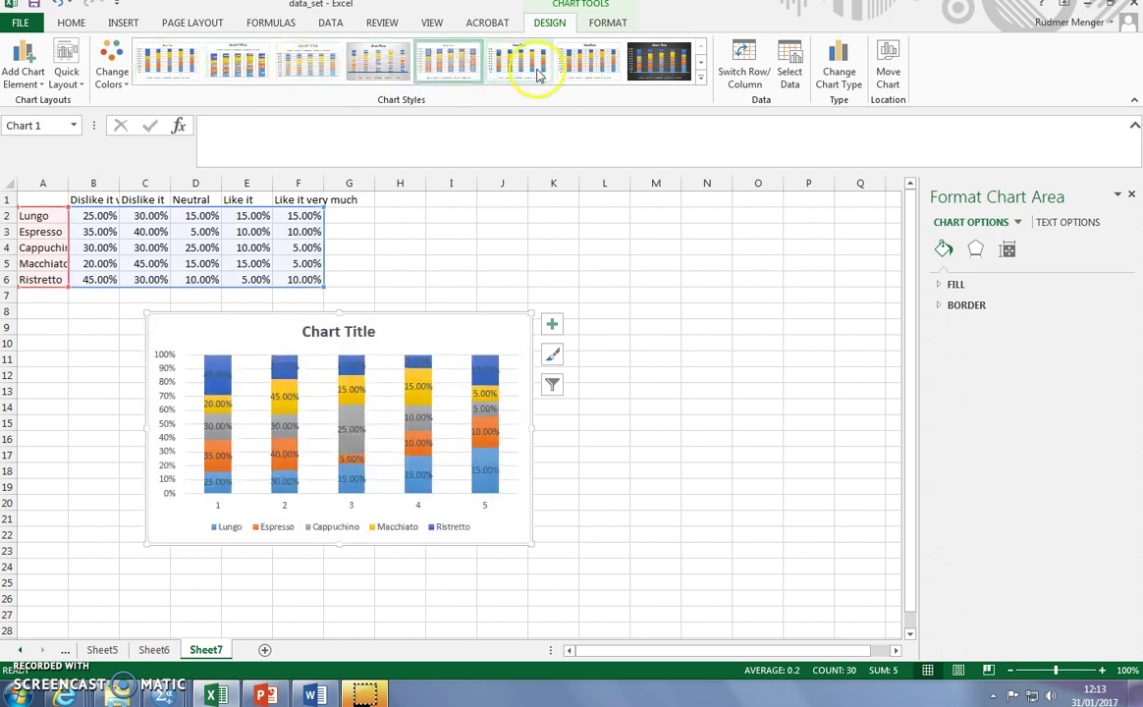
click(599, 59)
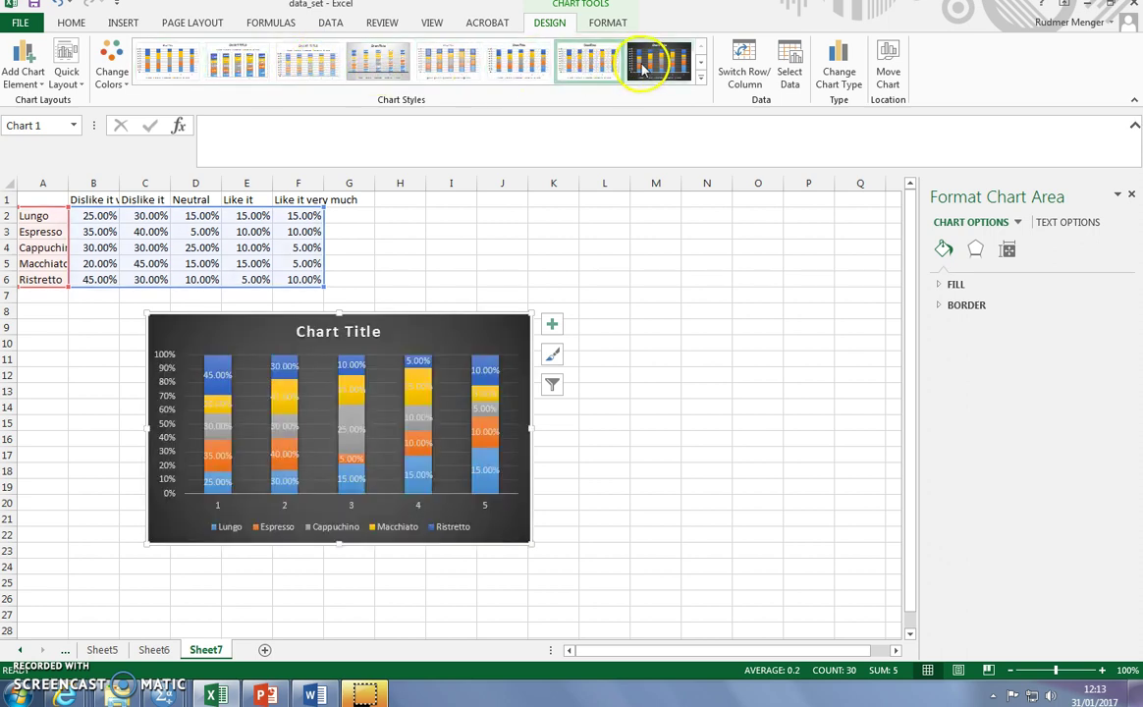
click(178, 63)
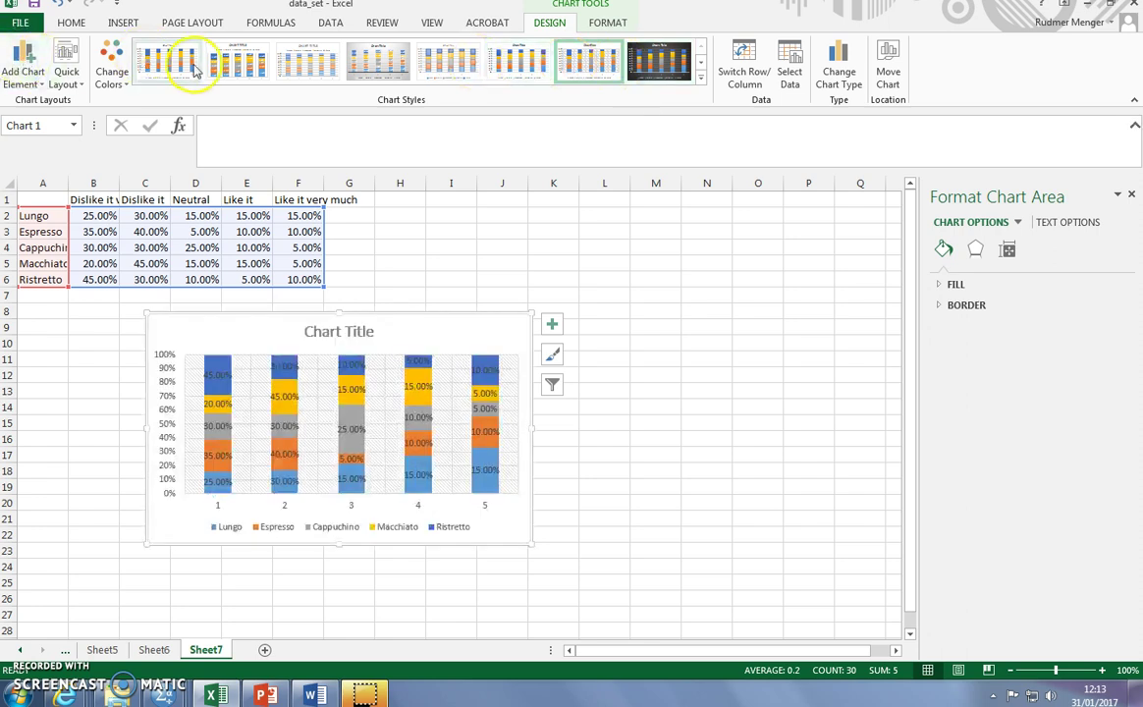
click(641, 279)
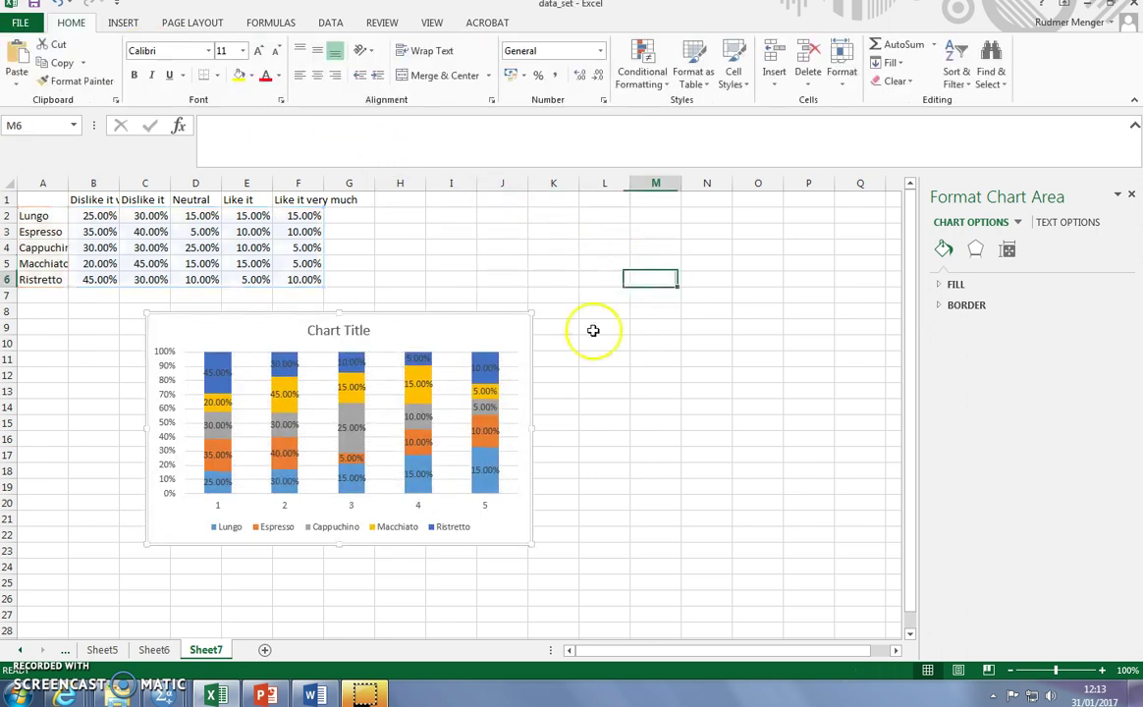
Enlarge the chart and switch its rows and columns so the coffee types form the horizontal axis.
click(522, 538)
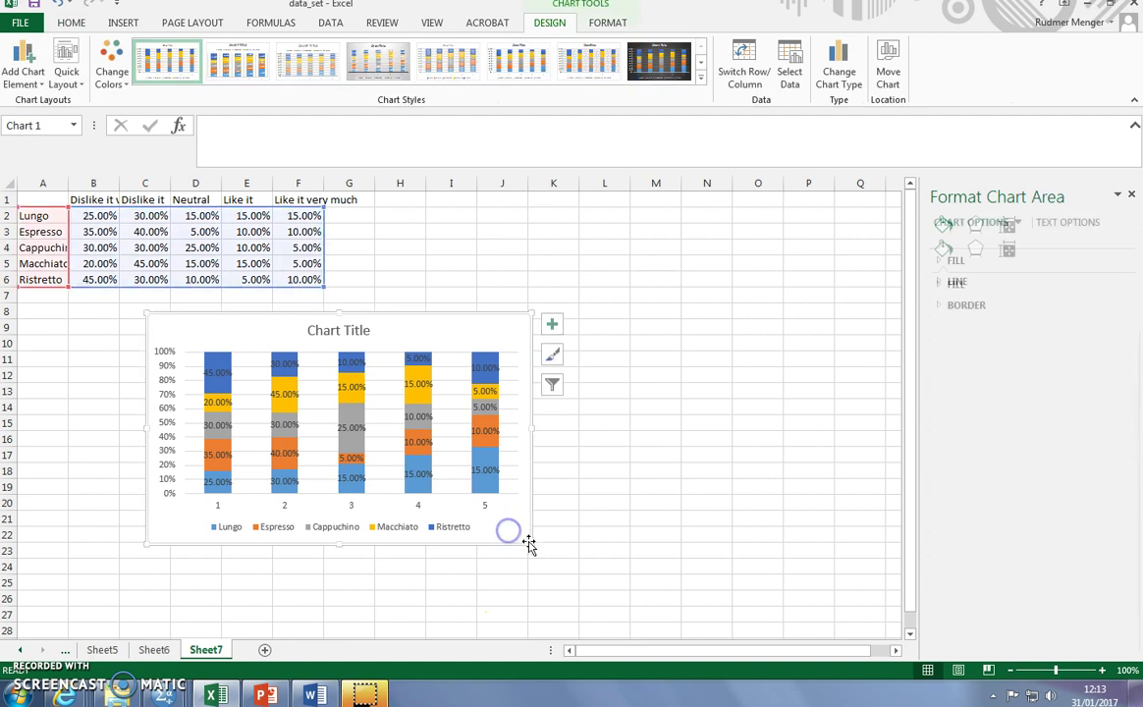
drag(532, 546, 595, 589)
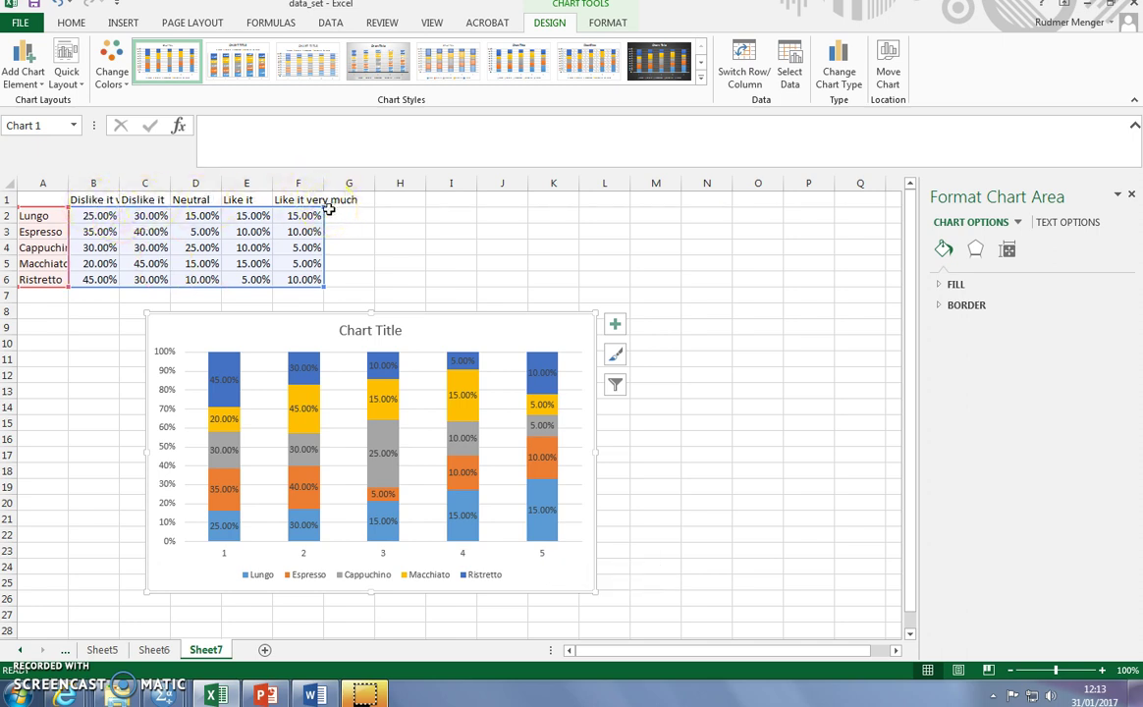
click(744, 59)
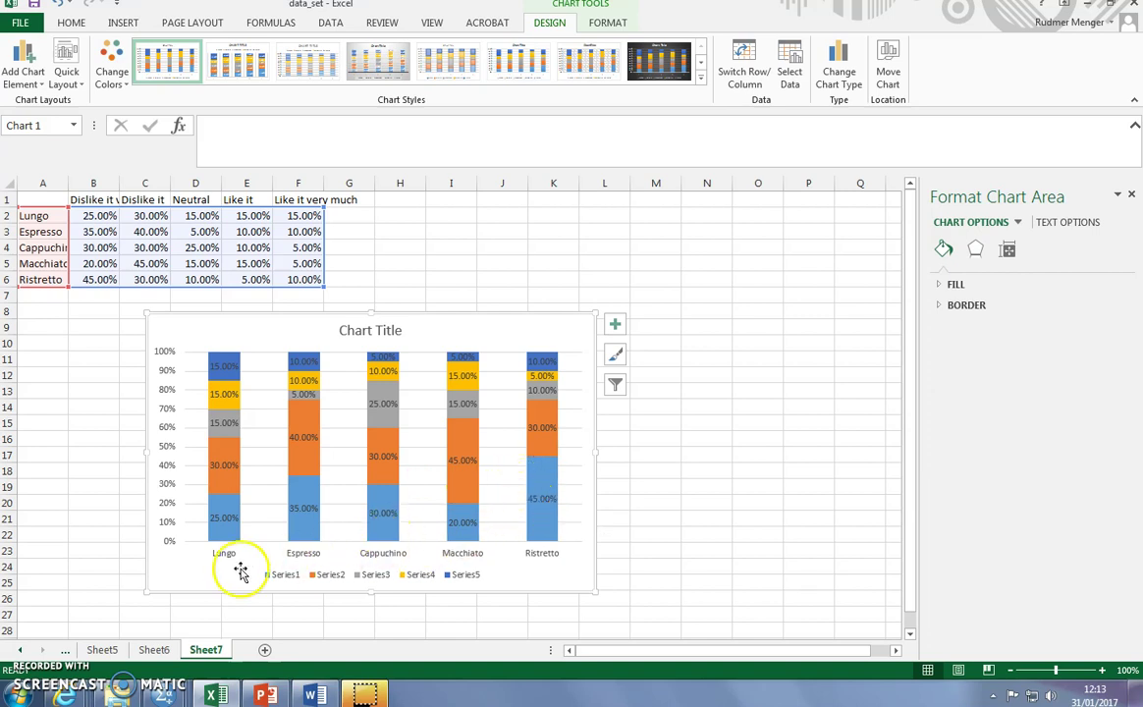
In the chart's data source, link the name of legend entry Series1 to cell B1 (Dislike it very much).
click(285, 575)
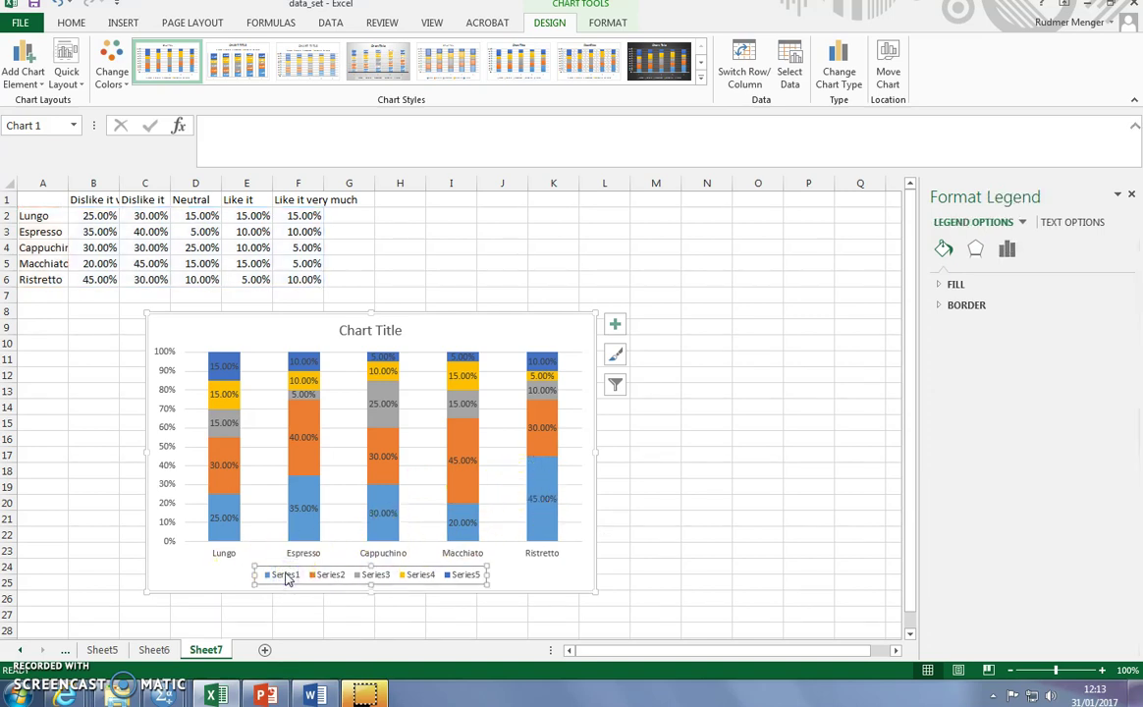
right_click(286, 577)
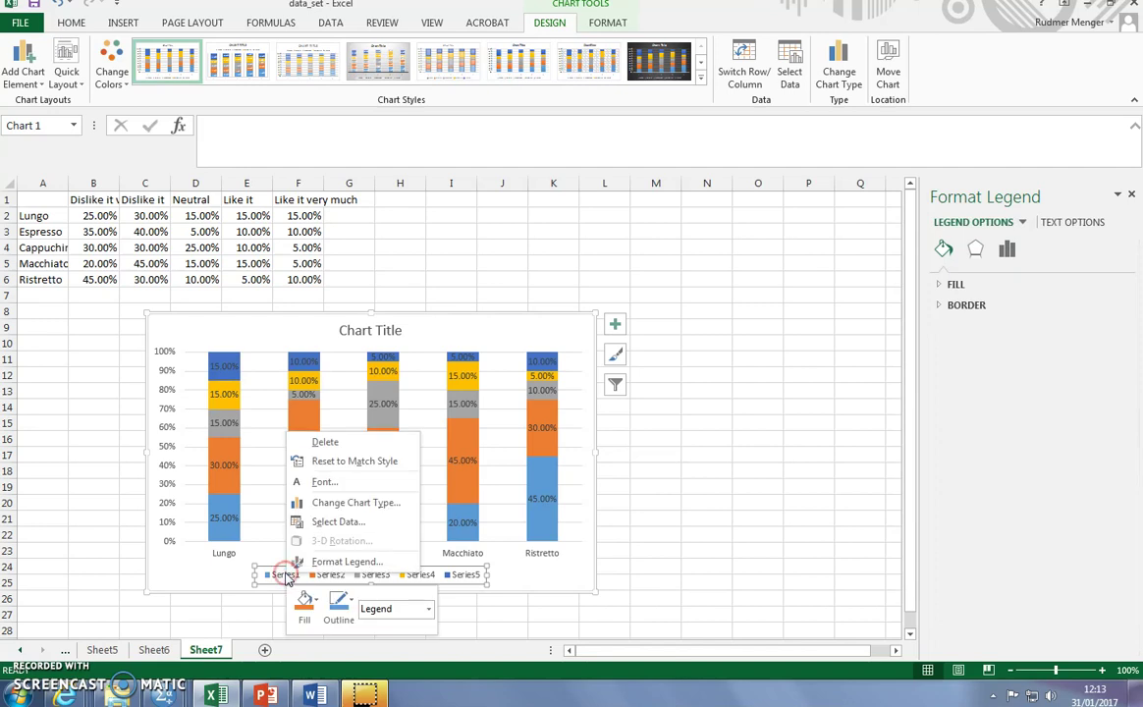
click(360, 522)
drag(373, 231, 660, 237)
click(622, 275)
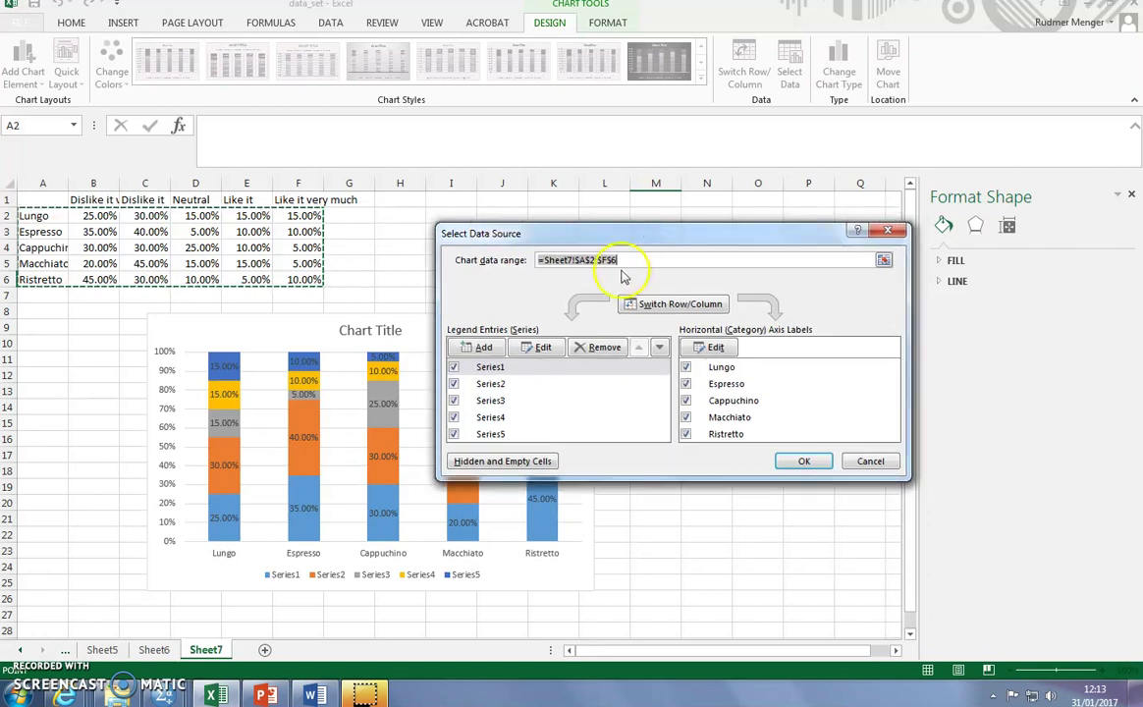
click(494, 373)
click(484, 369)
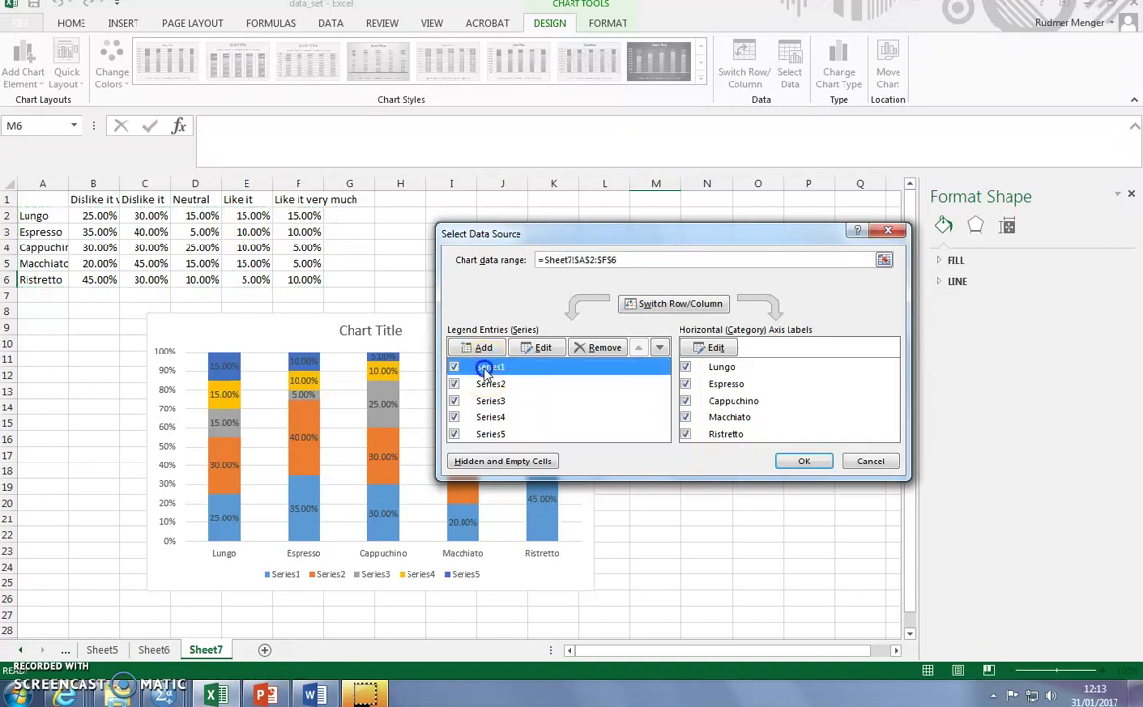
click(545, 348)
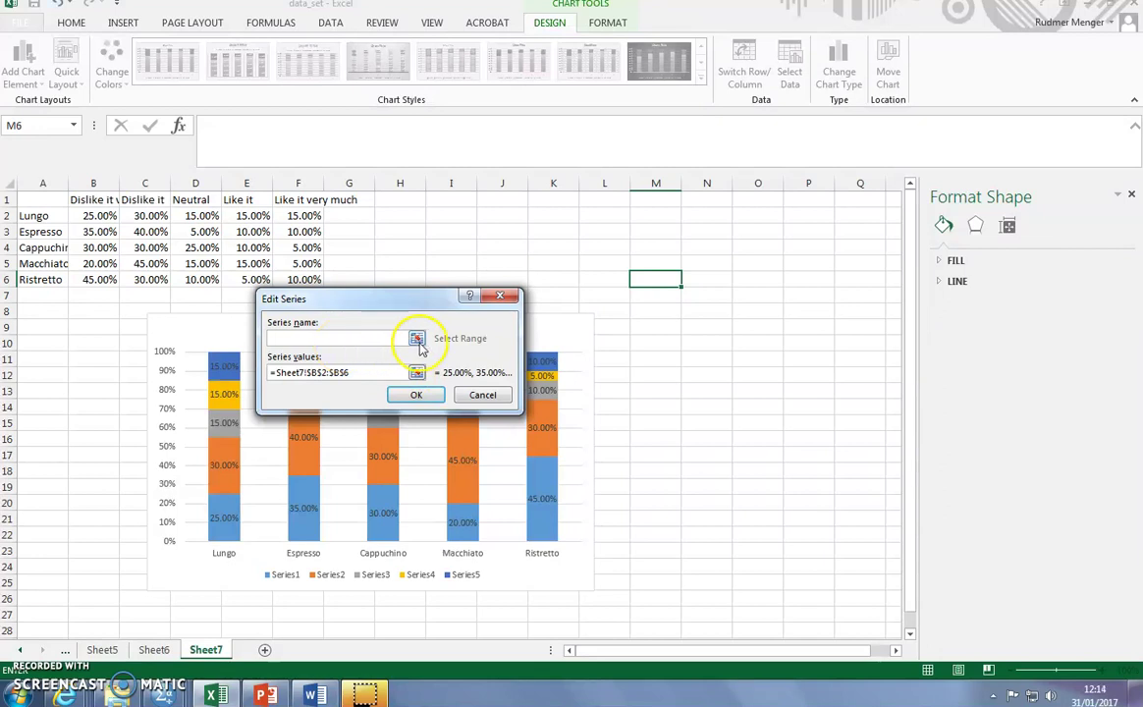
click(417, 339)
click(86, 196)
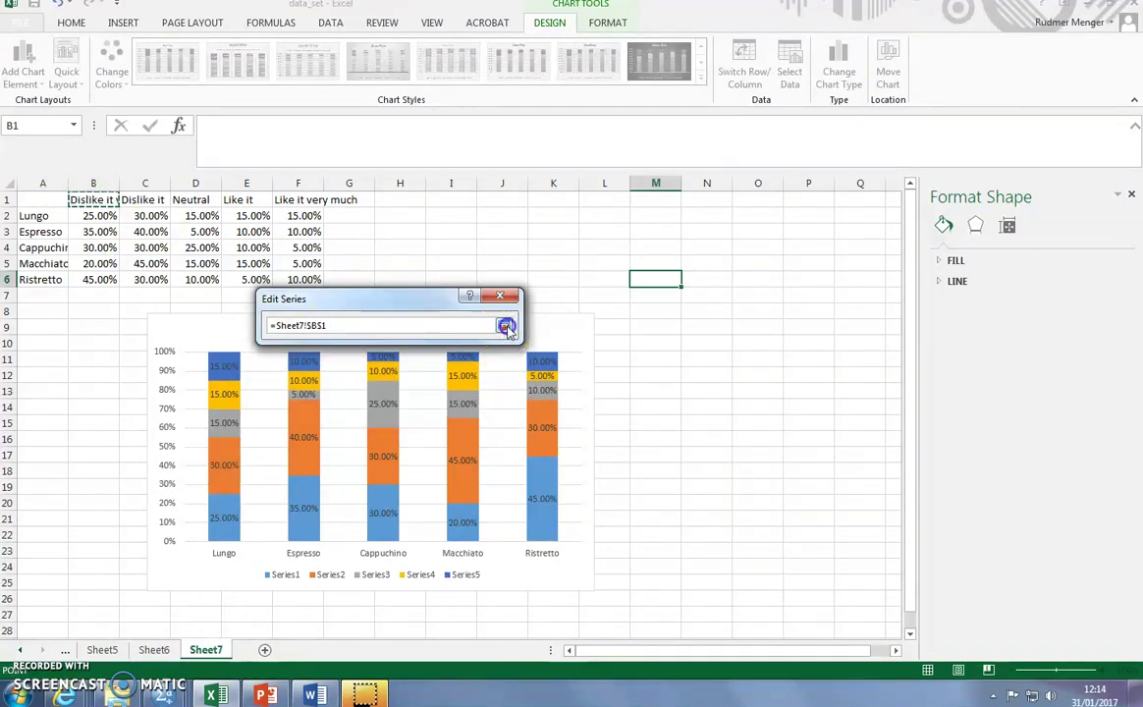
click(506, 327)
click(410, 395)
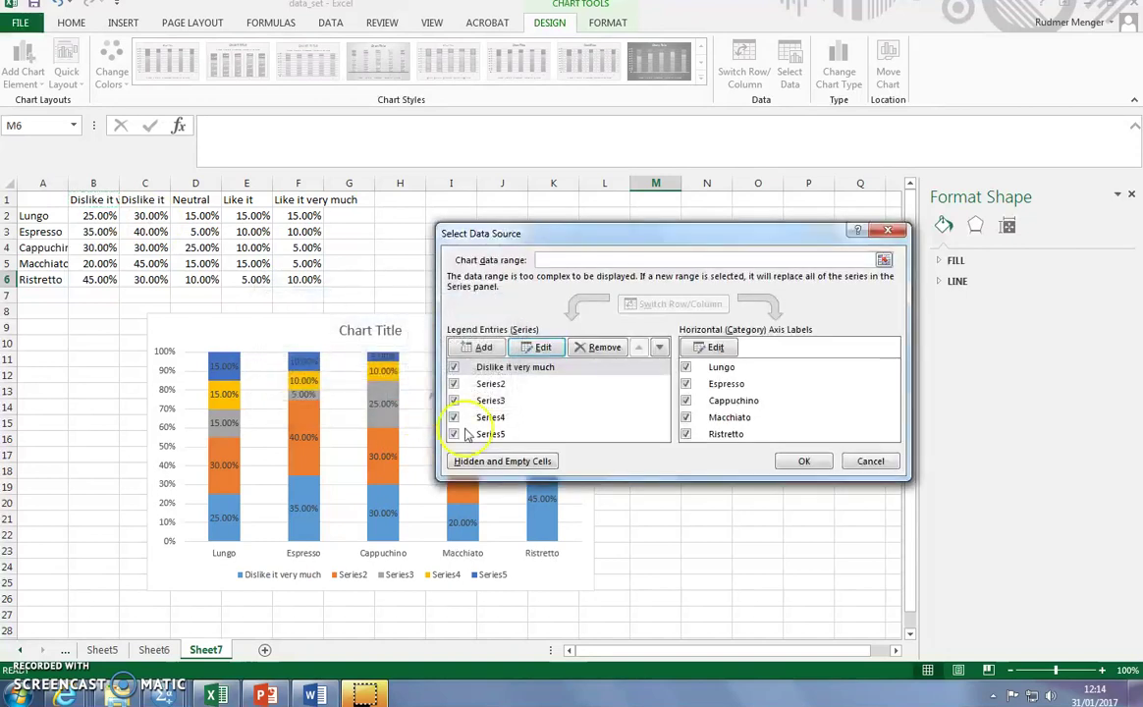
Link the name of legend entry Series2 to cell C1 (Dislike it).
click(491, 384)
click(539, 348)
click(417, 339)
click(145, 200)
click(506, 327)
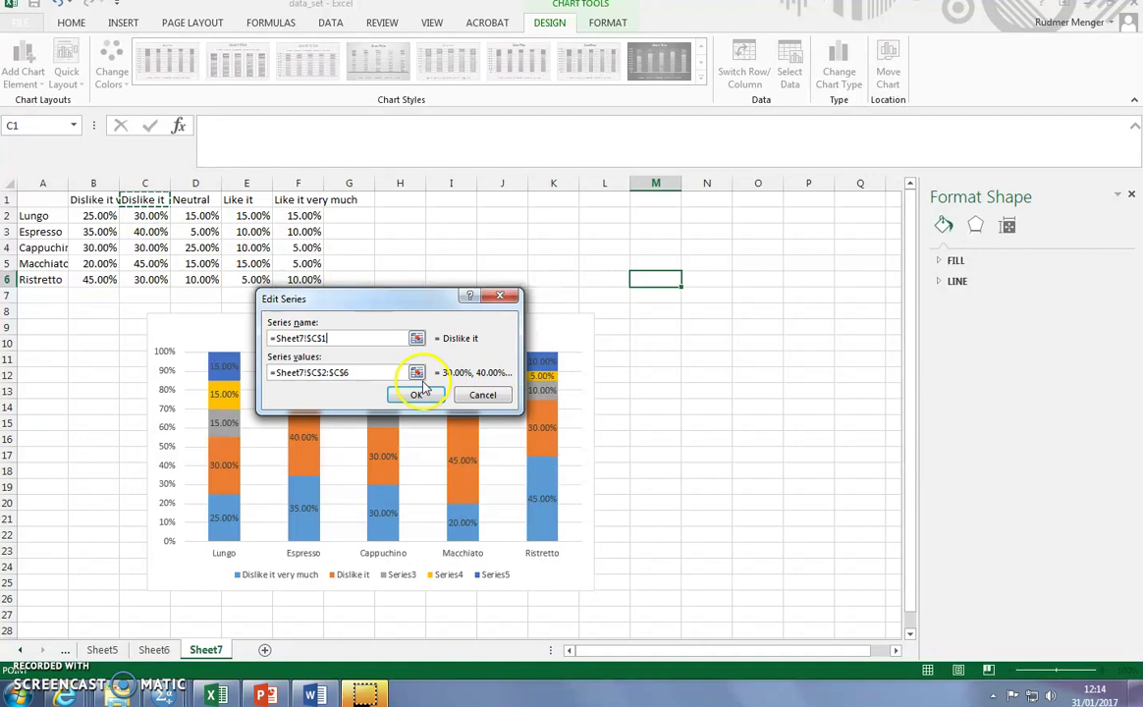
click(416, 395)
Link the name of legend entry Series3 to cell D1 (Neutral).
click(490, 401)
click(539, 348)
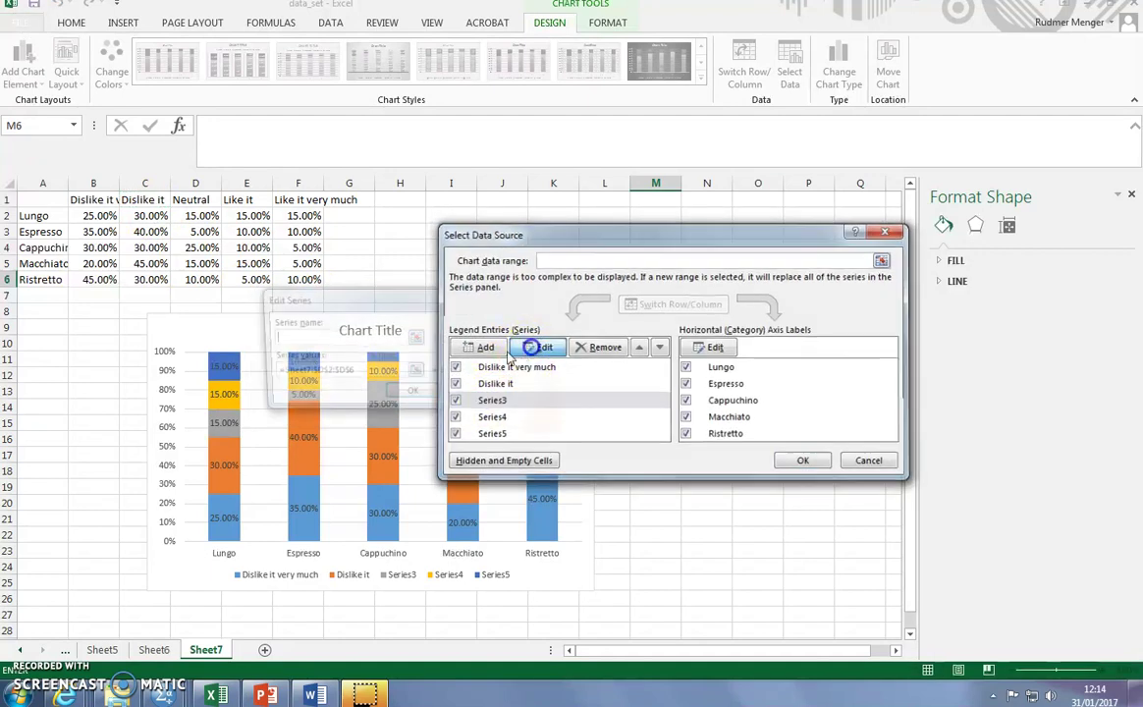
click(417, 335)
click(199, 203)
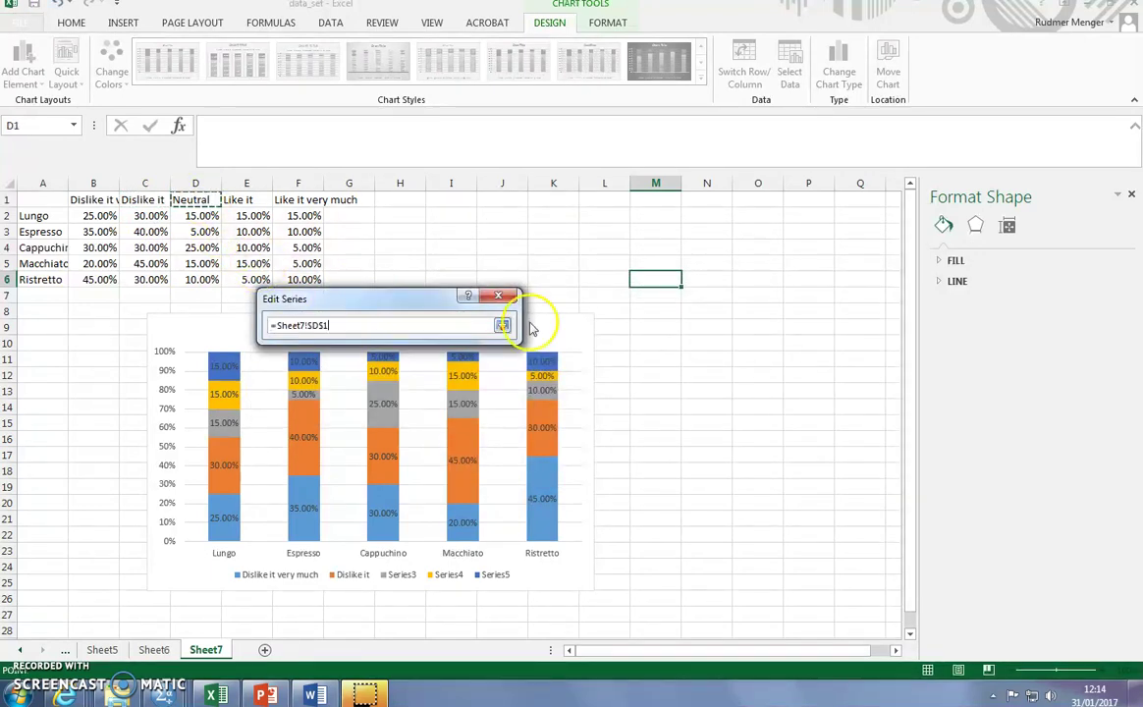
click(501, 325)
click(412, 395)
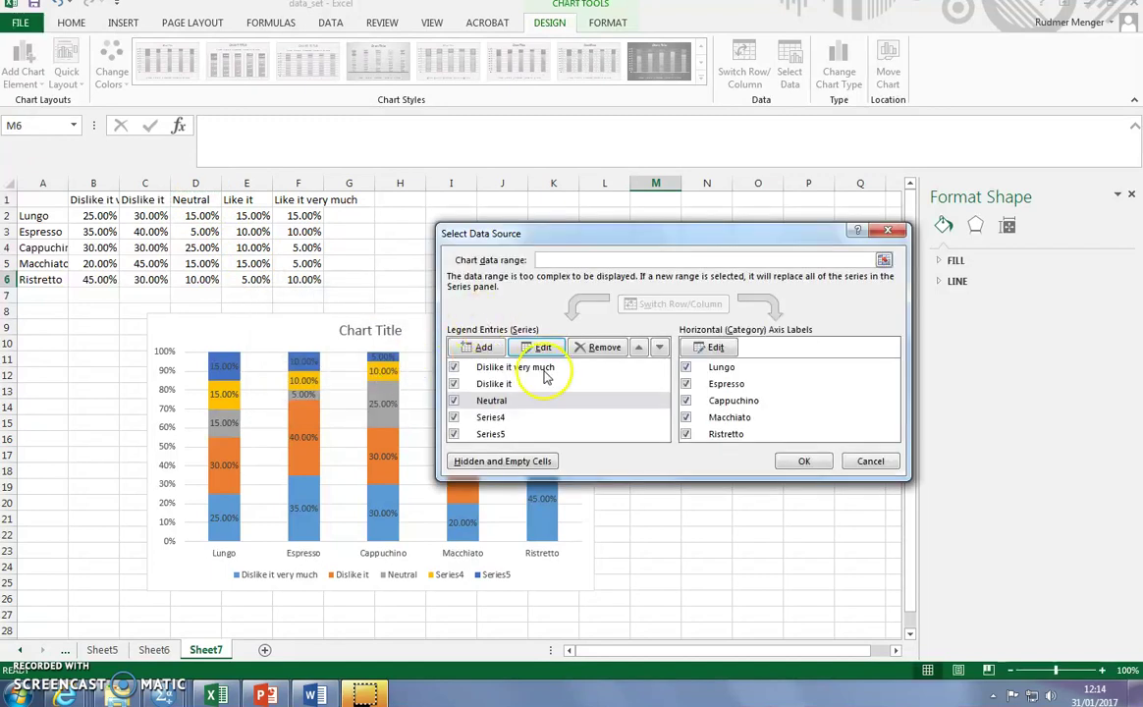
Link the name of legend entry Series4 to cell E1 (Like it).
click(481, 417)
click(543, 348)
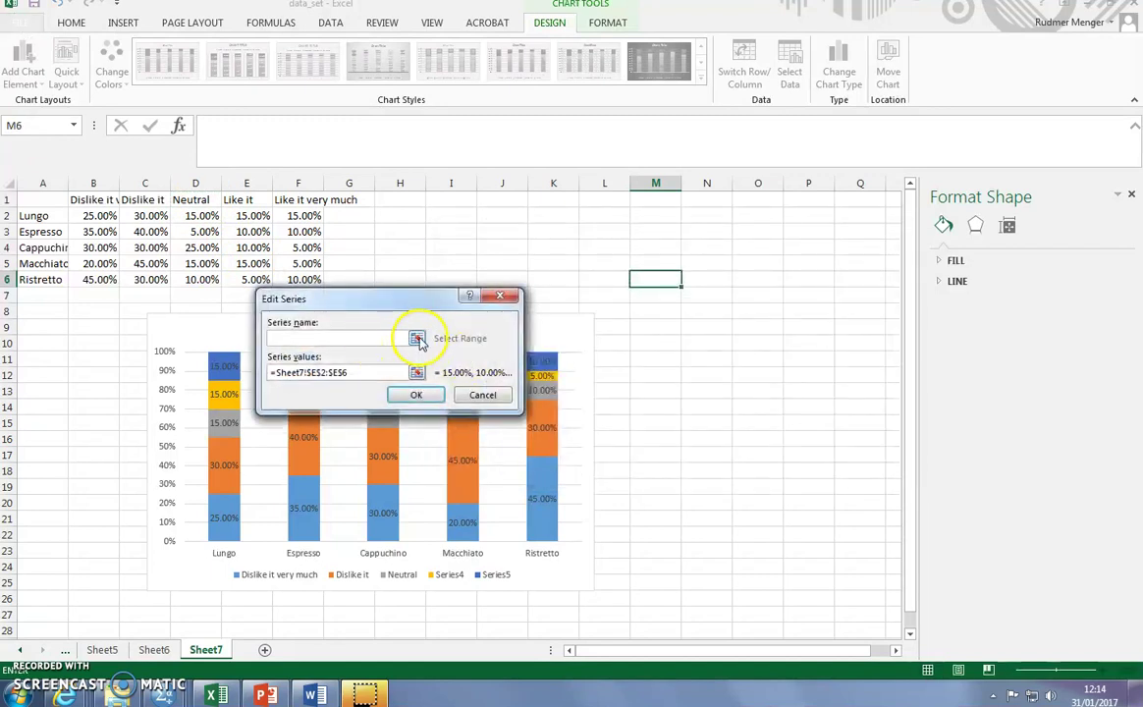
click(417, 339)
click(247, 201)
click(503, 329)
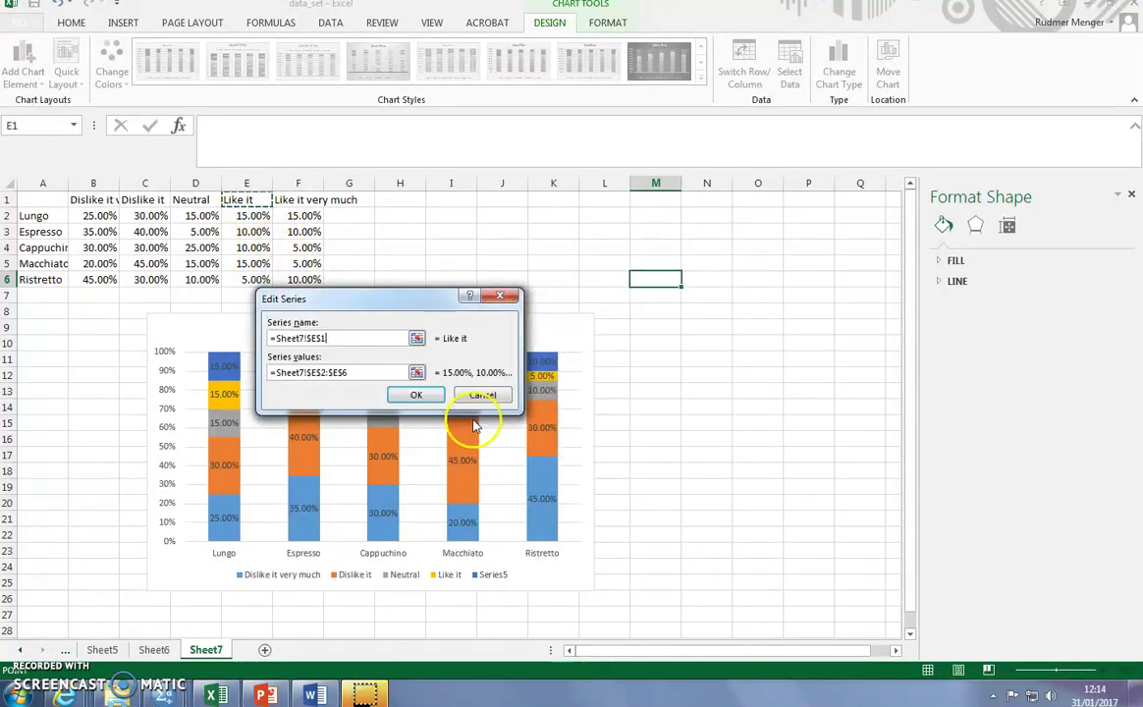
click(424, 394)
Link the name of legend entry Series5 to cell F1 (Like it very much) and apply the data source changes.
click(491, 435)
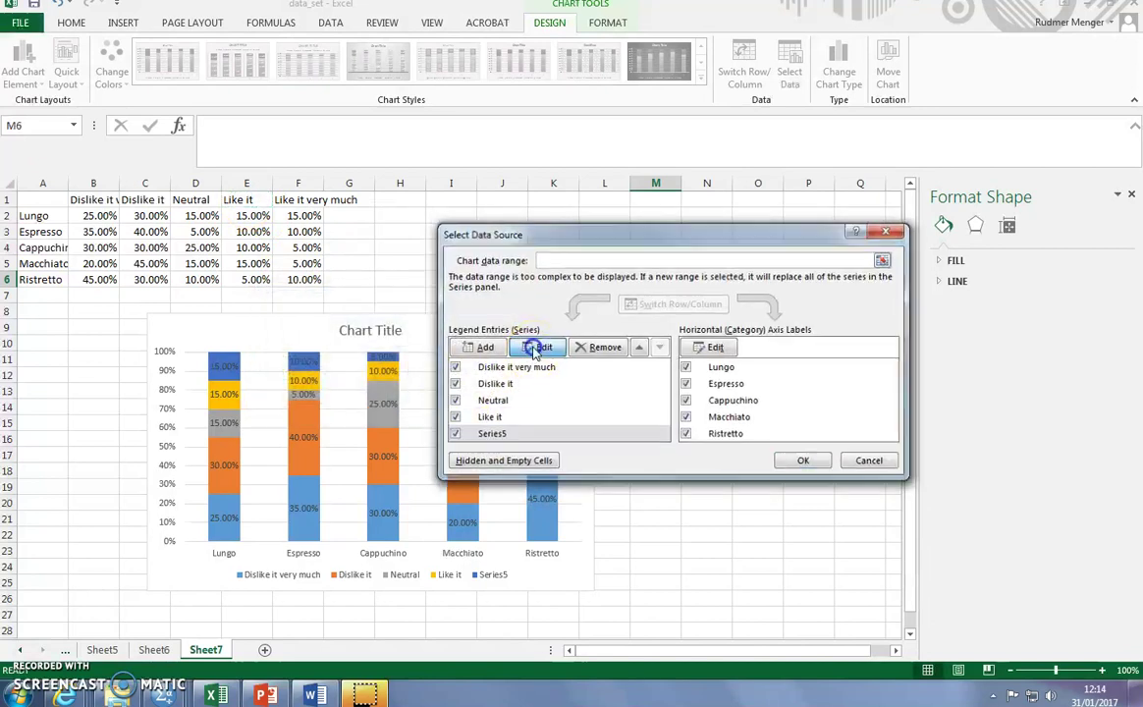
click(543, 348)
click(418, 339)
click(298, 200)
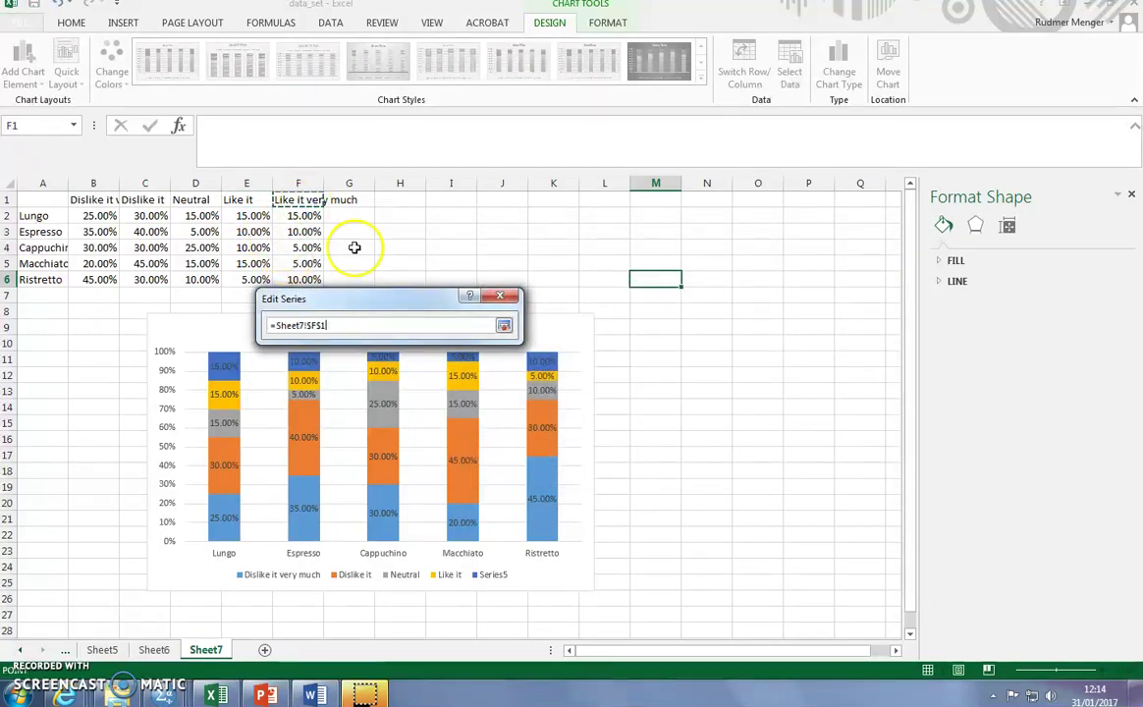
click(505, 327)
key(Return)
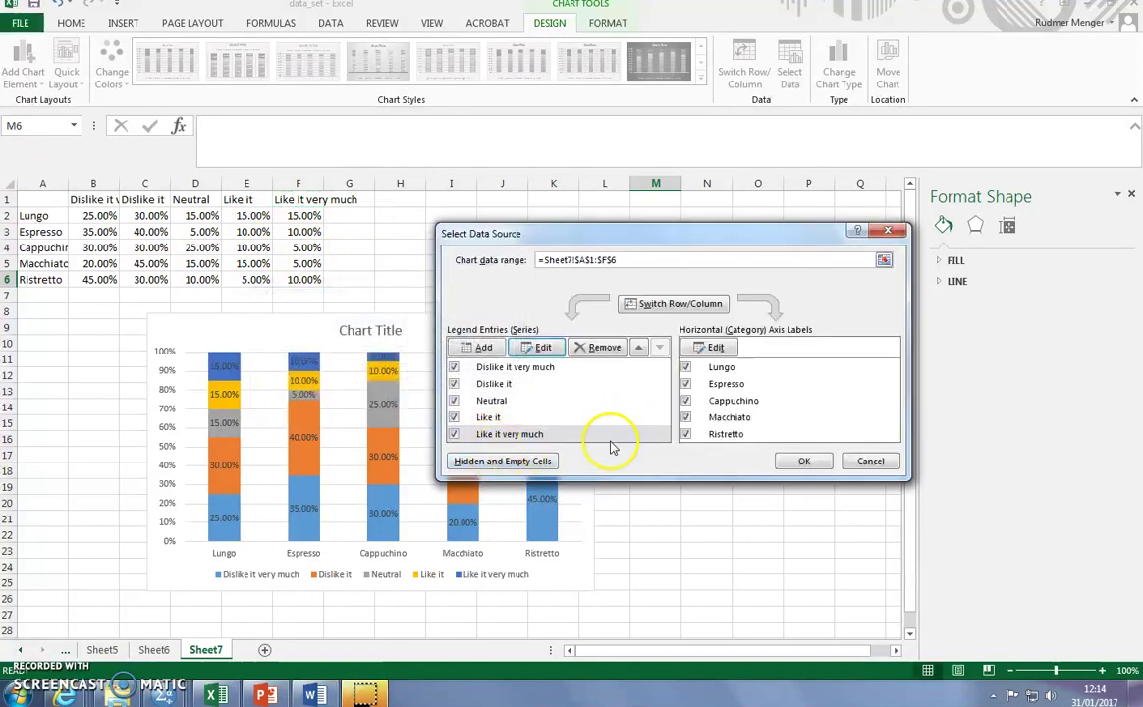
click(806, 461)
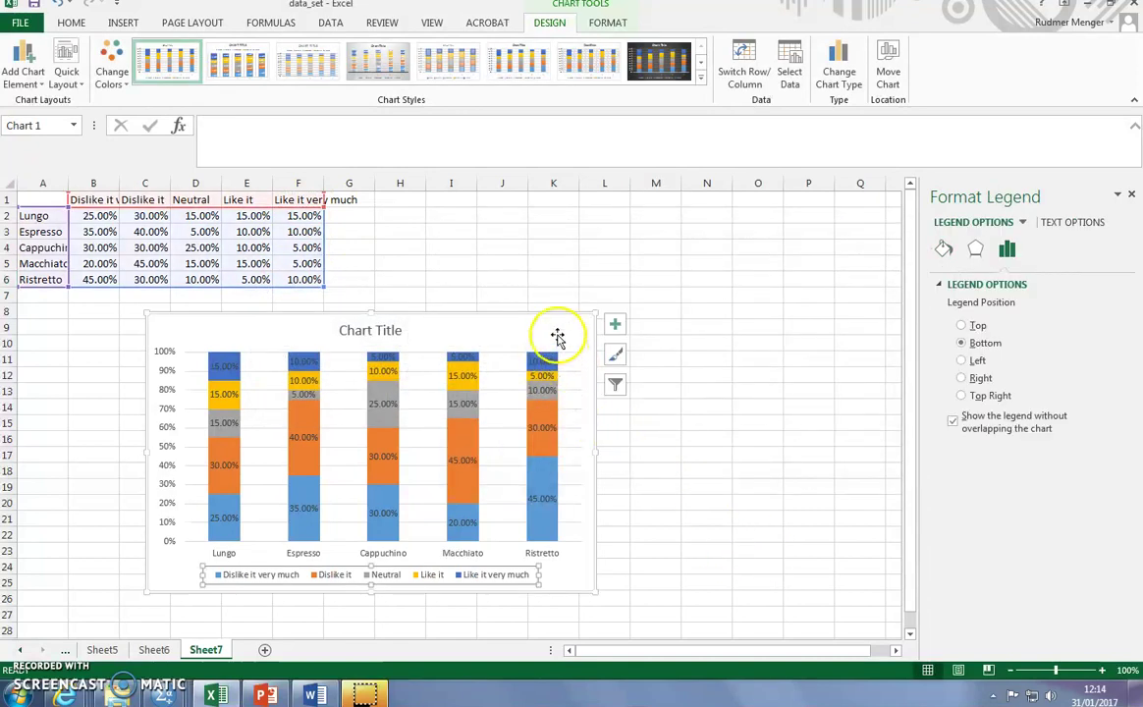
Move the chart so it starts near column H and title it "Comparing particpants' rating per coffee type".
drag(549, 334, 738, 337)
click(556, 328)
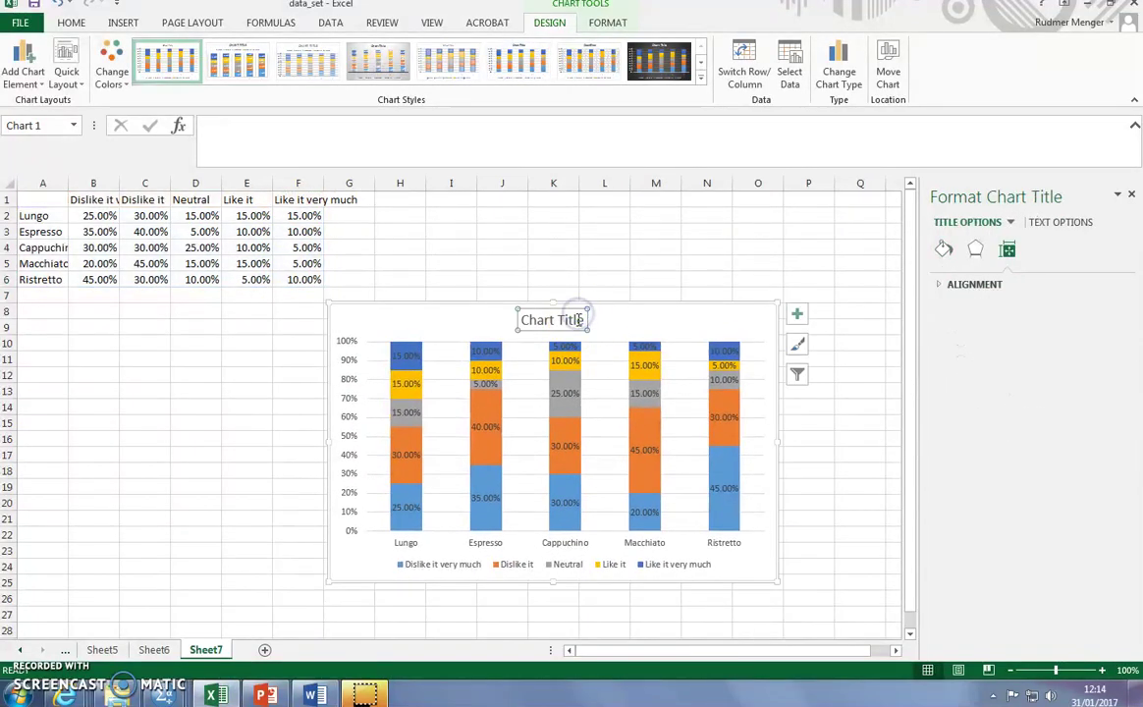
drag(580, 320, 485, 314)
text(St)
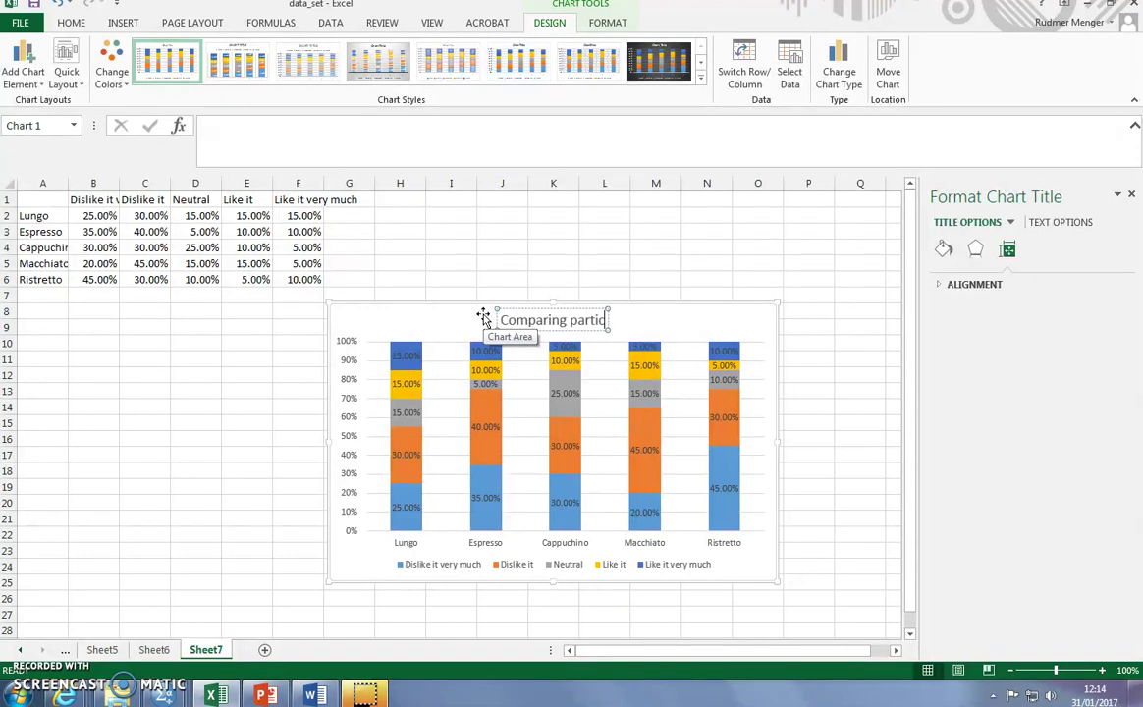
text(s' rating with)
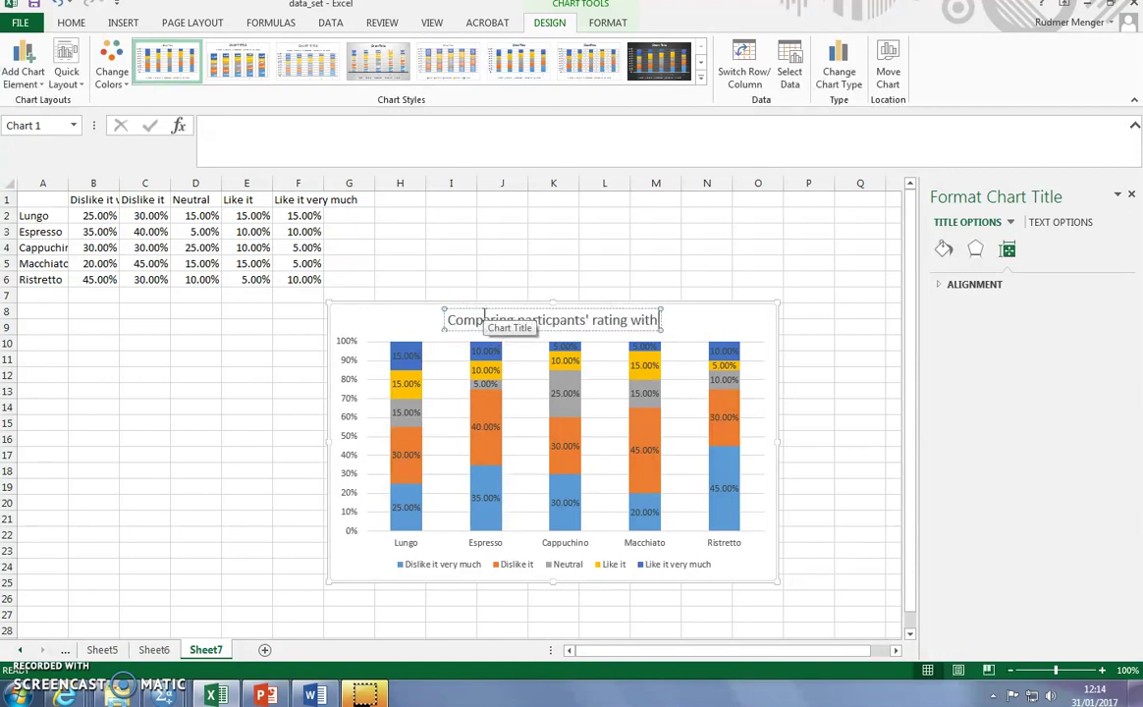
key(BackSpace)
key(BackSpace)
key(BackSpace)
key(BackSpace)
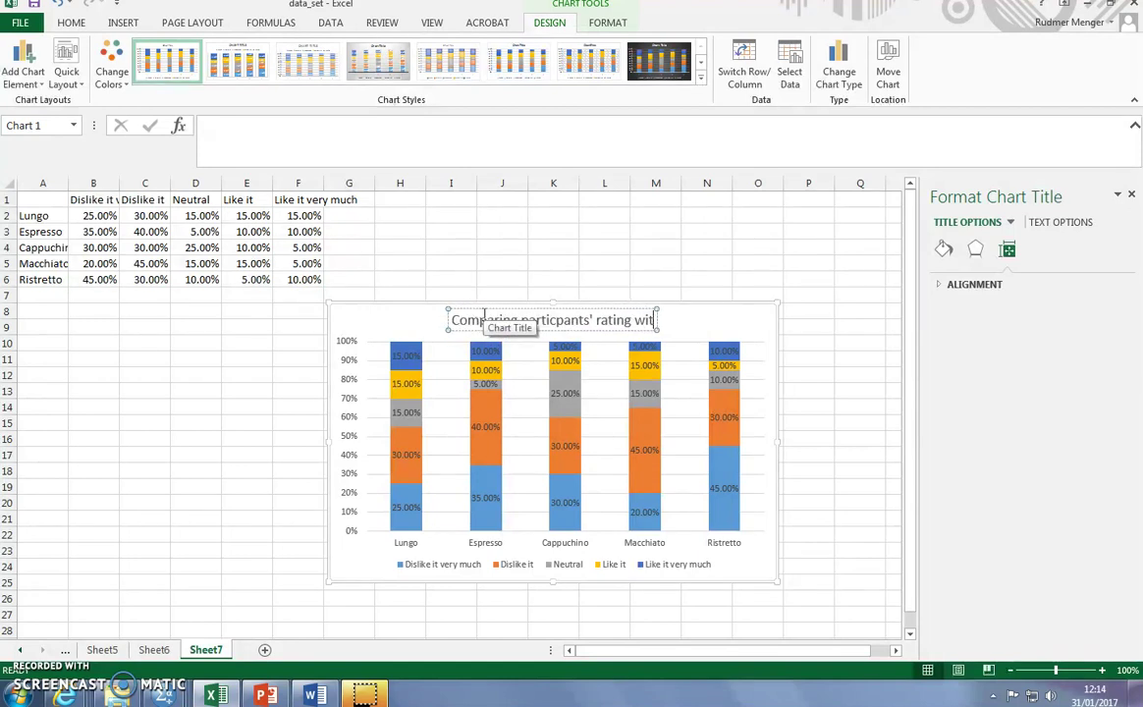
text(per c)
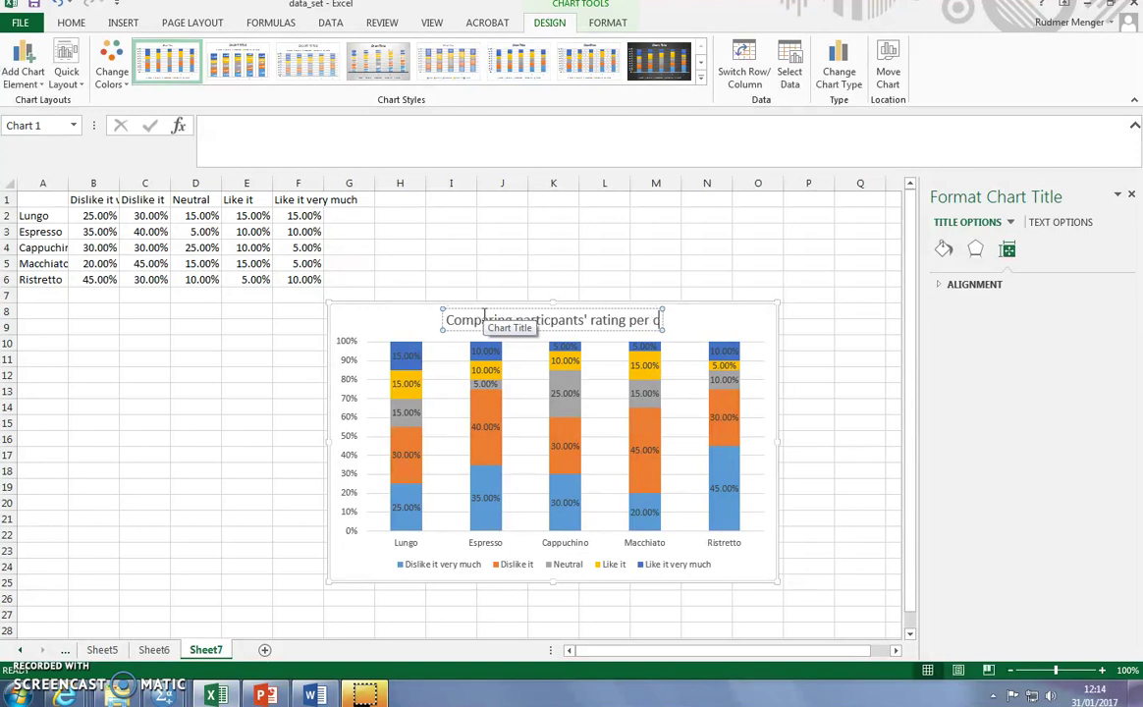
text(offee type)
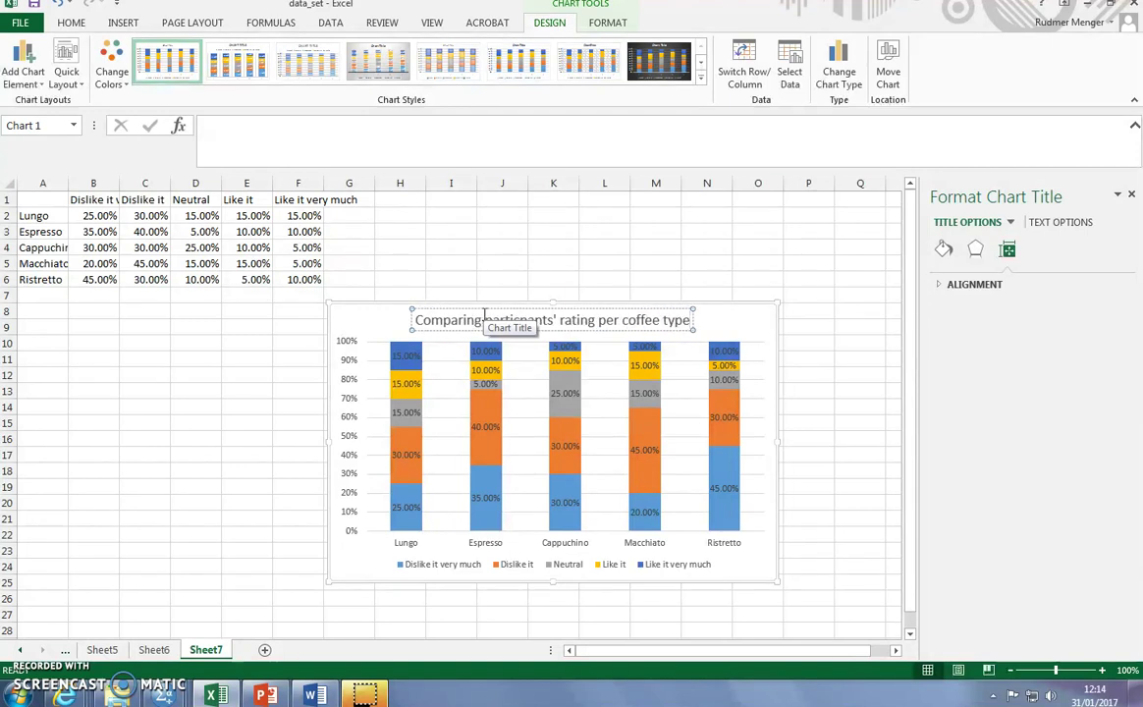
click(502, 280)
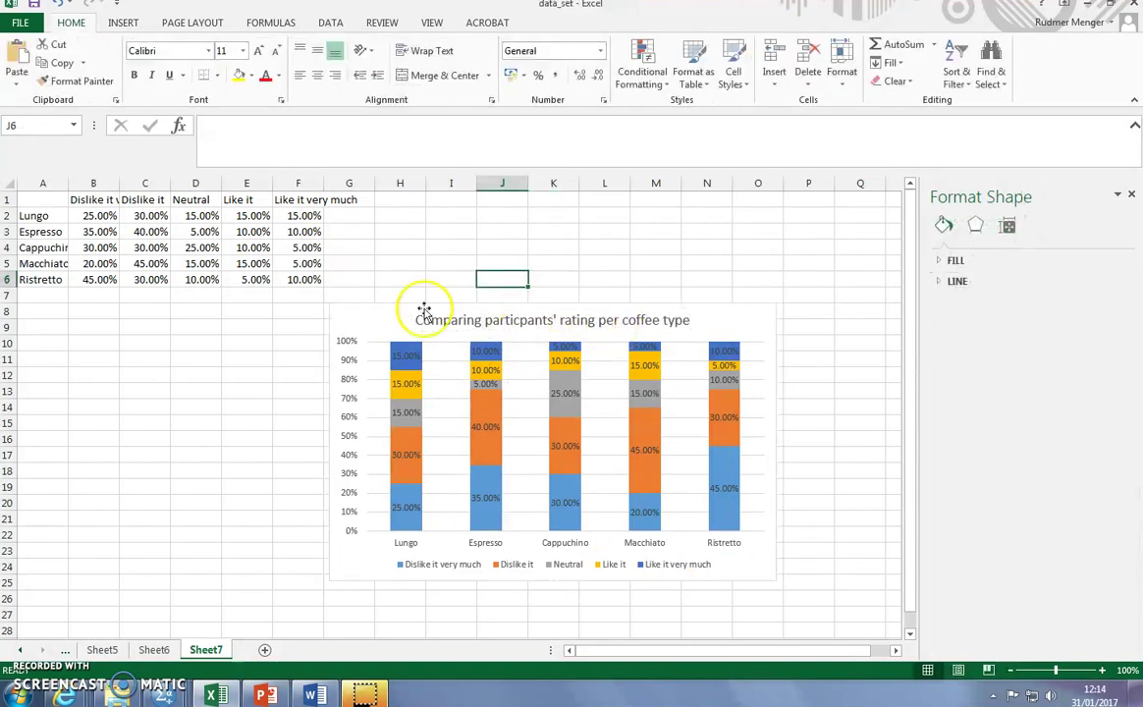
Move the chart from Sheet7 to a new chart sheet of its own.
click(767, 569)
right_click(767, 568)
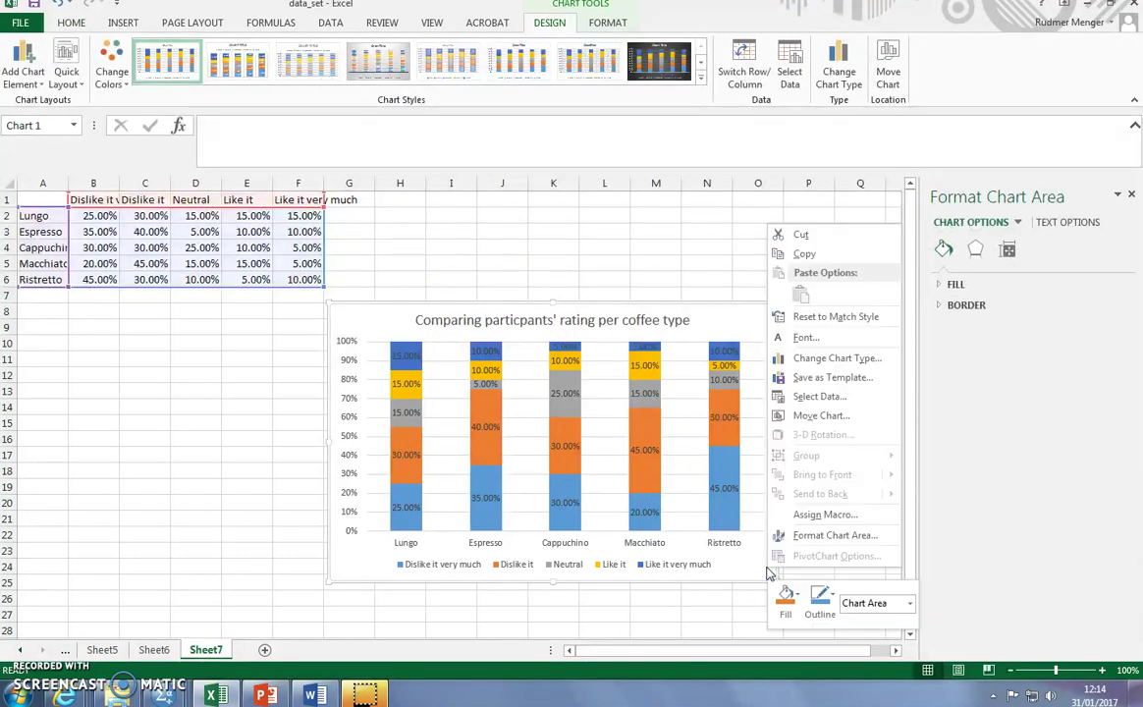
click(869, 420)
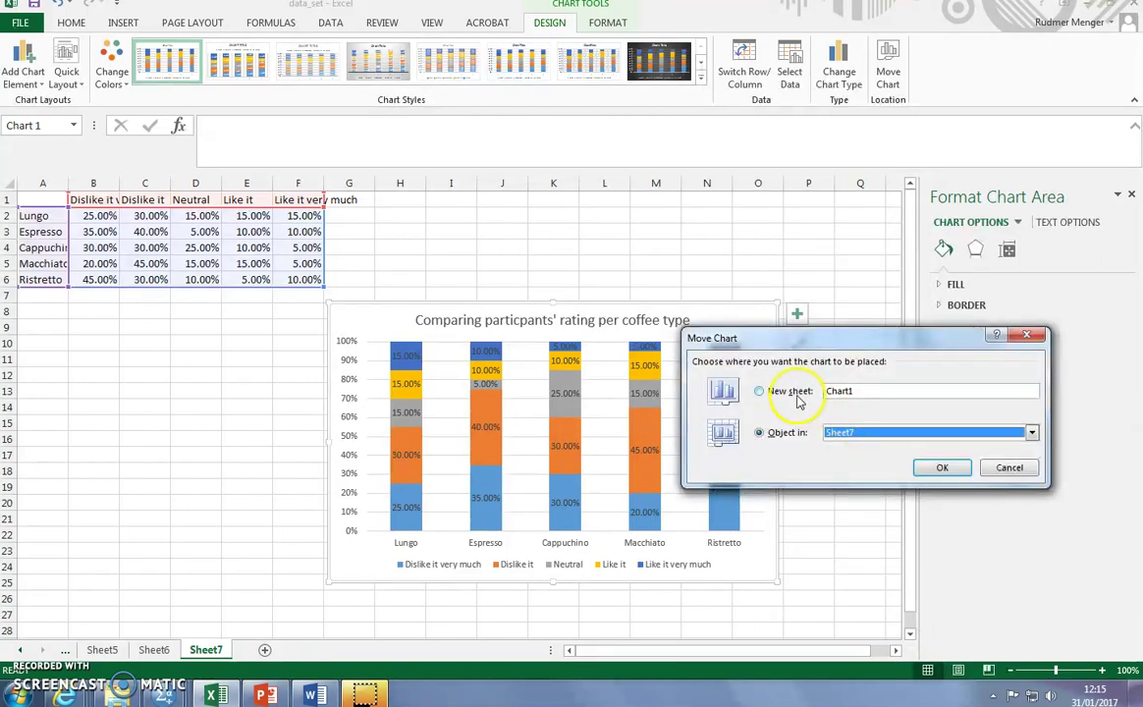
click(791, 391)
click(941, 468)
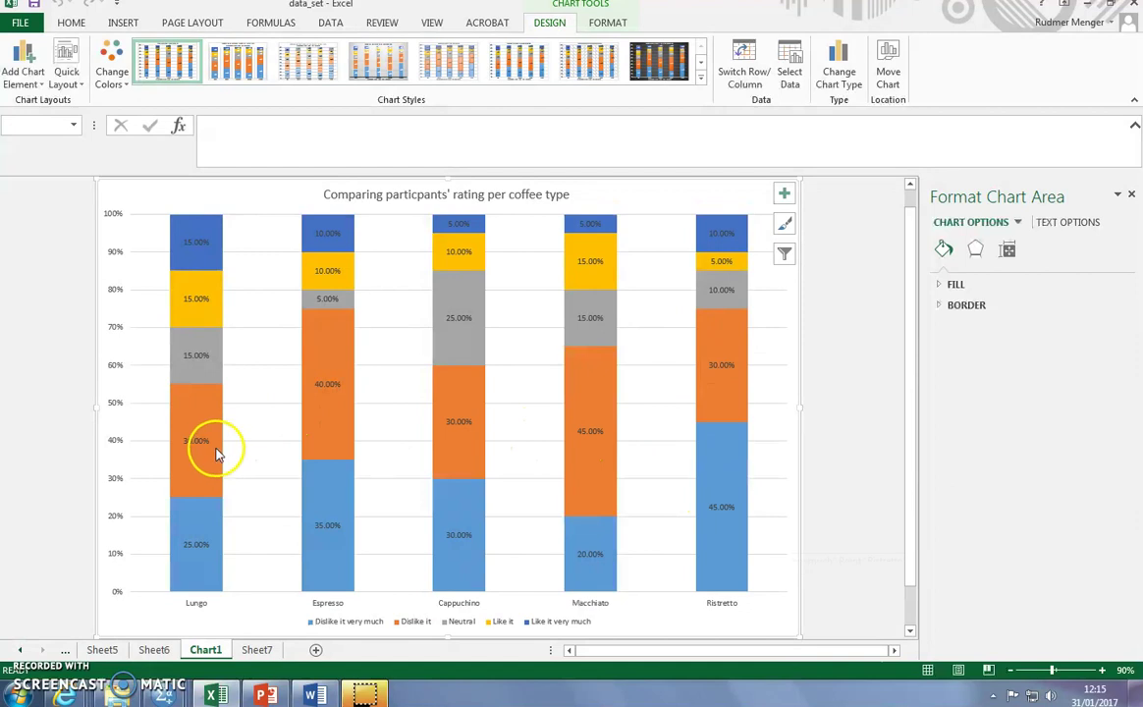
Compare the rating percentages across the coffee type columns, from Lungo to Ristretto, on the chart sheet.
mouse_move(226, 424)
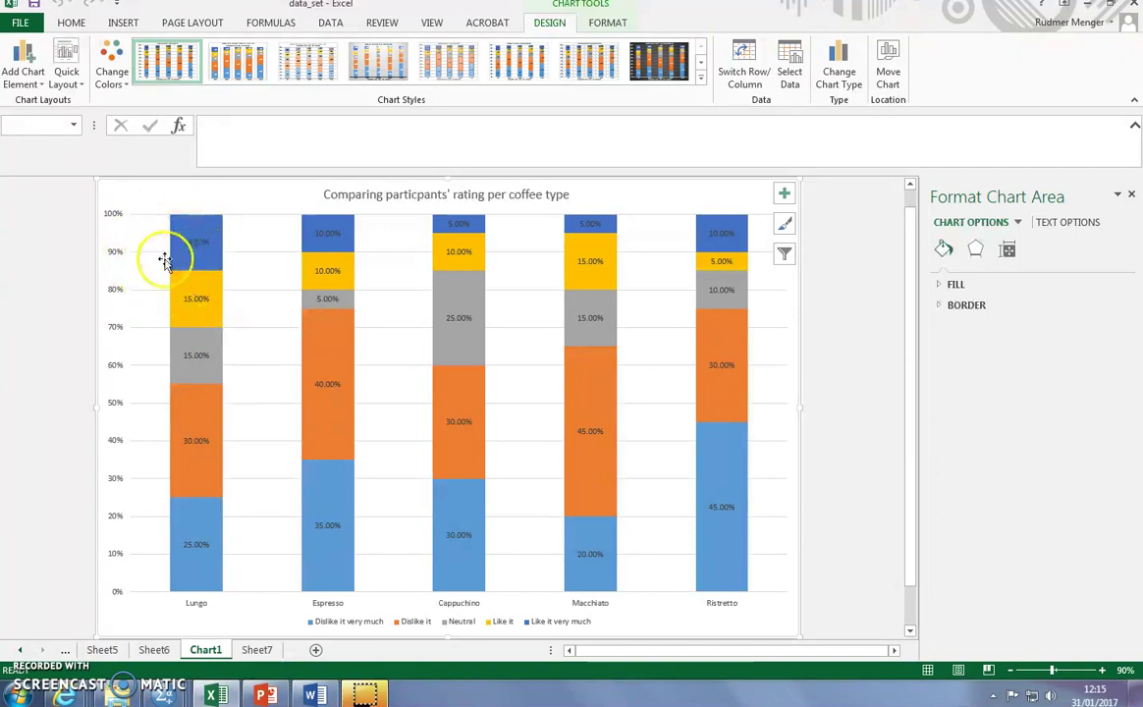
mouse_move(177, 306)
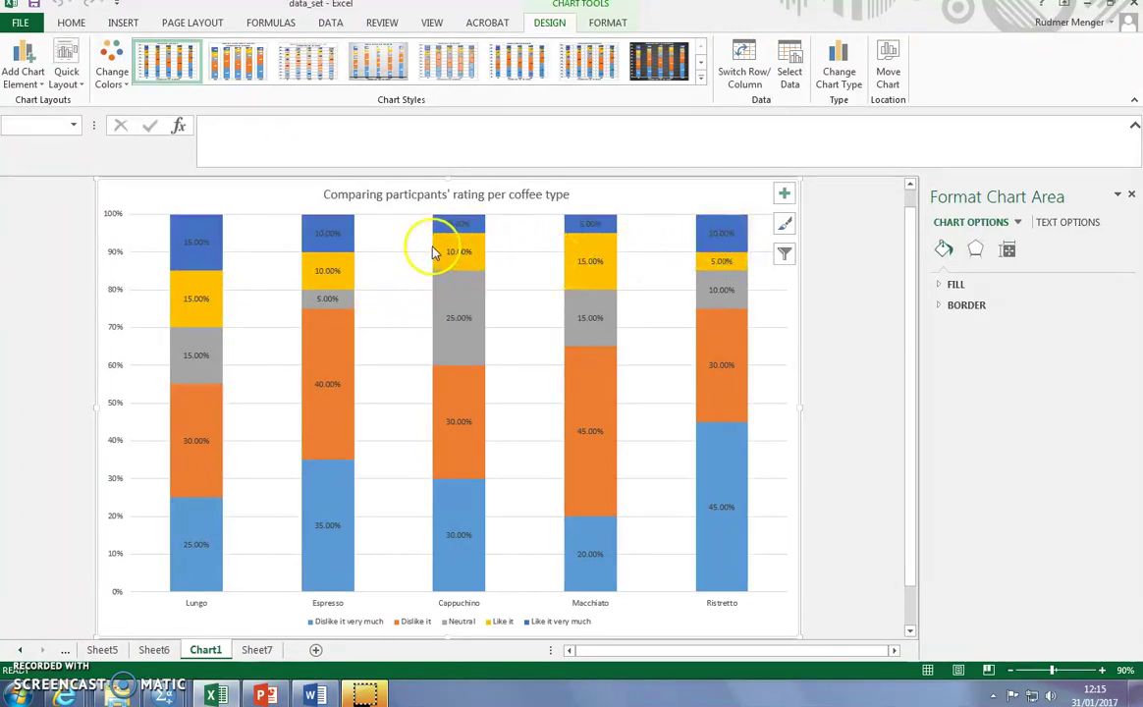
mouse_move(433, 253)
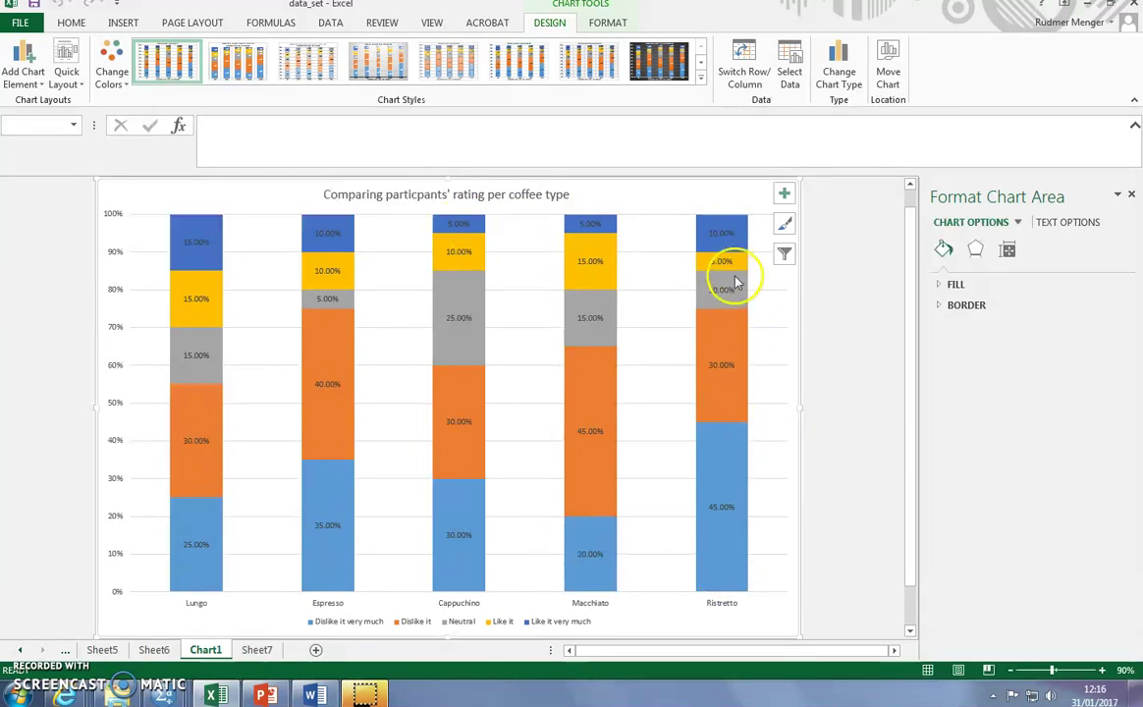
mouse_move(724, 566)
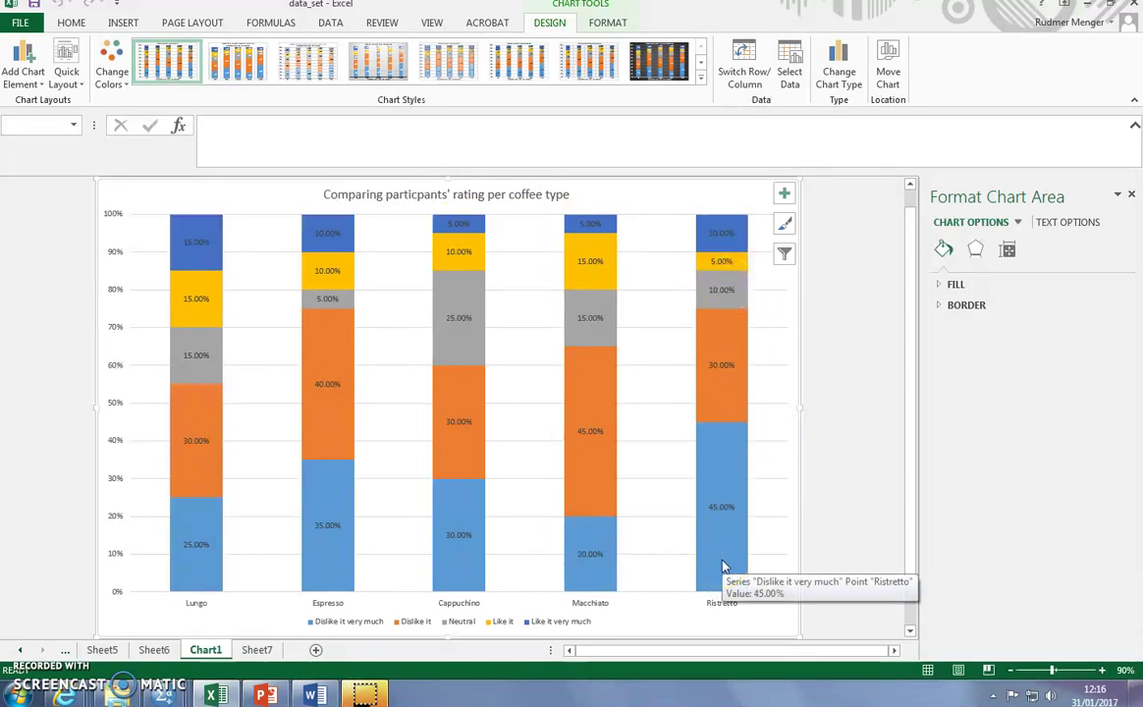